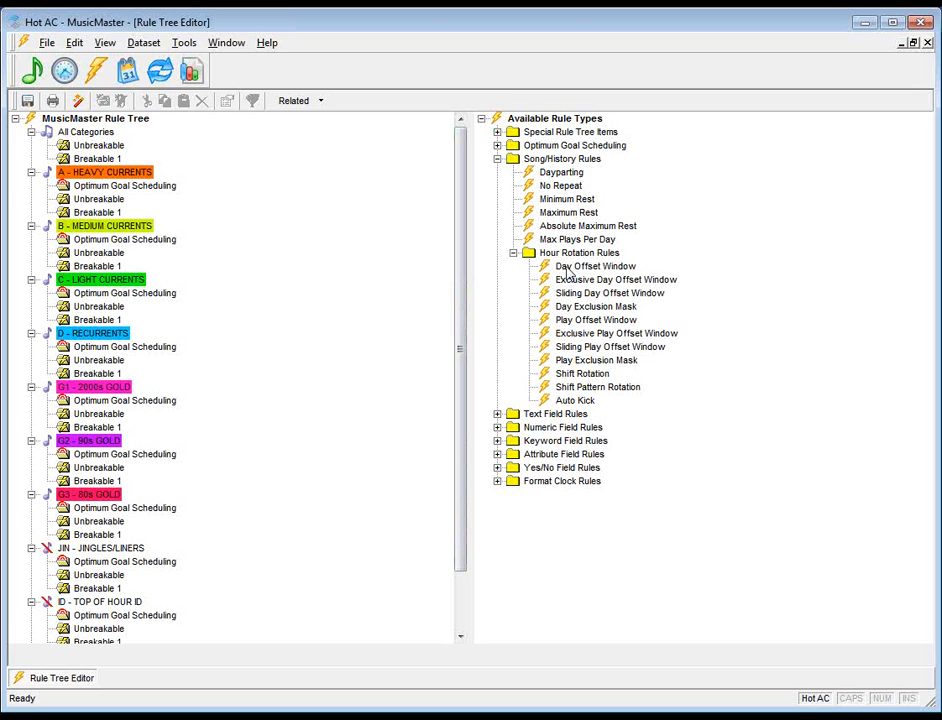
Add a Day Offset Window rule to A - HEAVY CURRENTS Unbreakable, checking 3 days with a 3-hour window.
left_click_drag(566, 272, 118, 204)
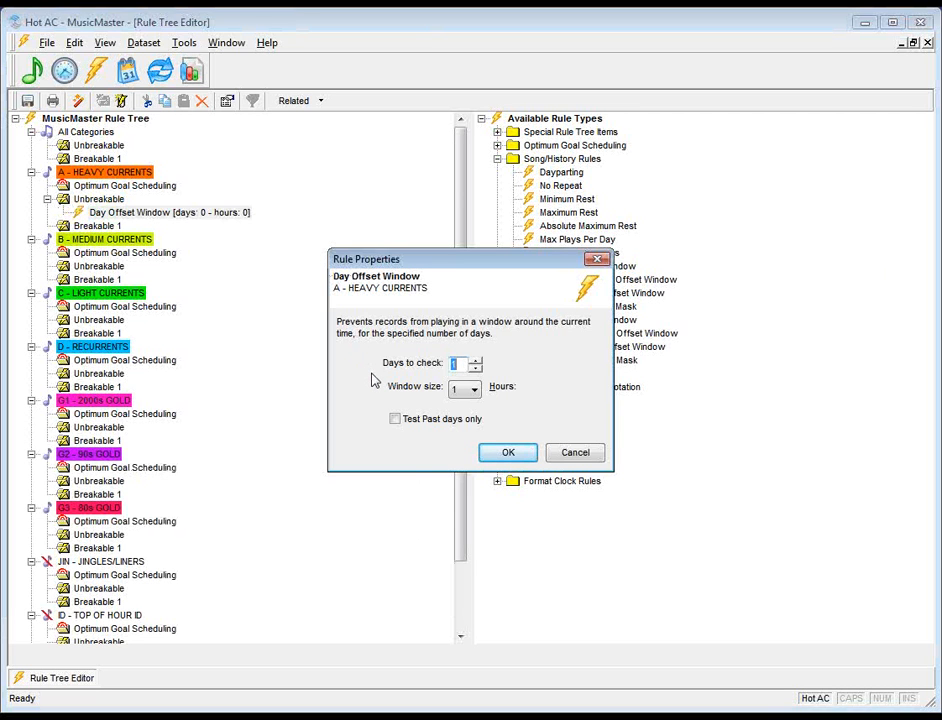
left_click(477, 360)
left_click(477, 360)
left_click(475, 390)
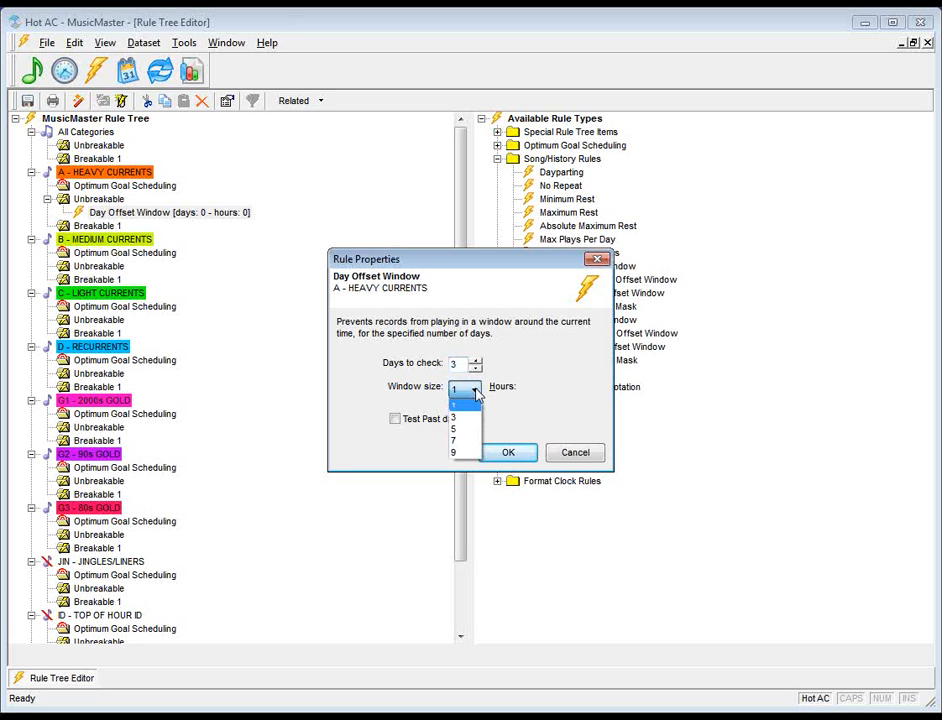
left_click(474, 418)
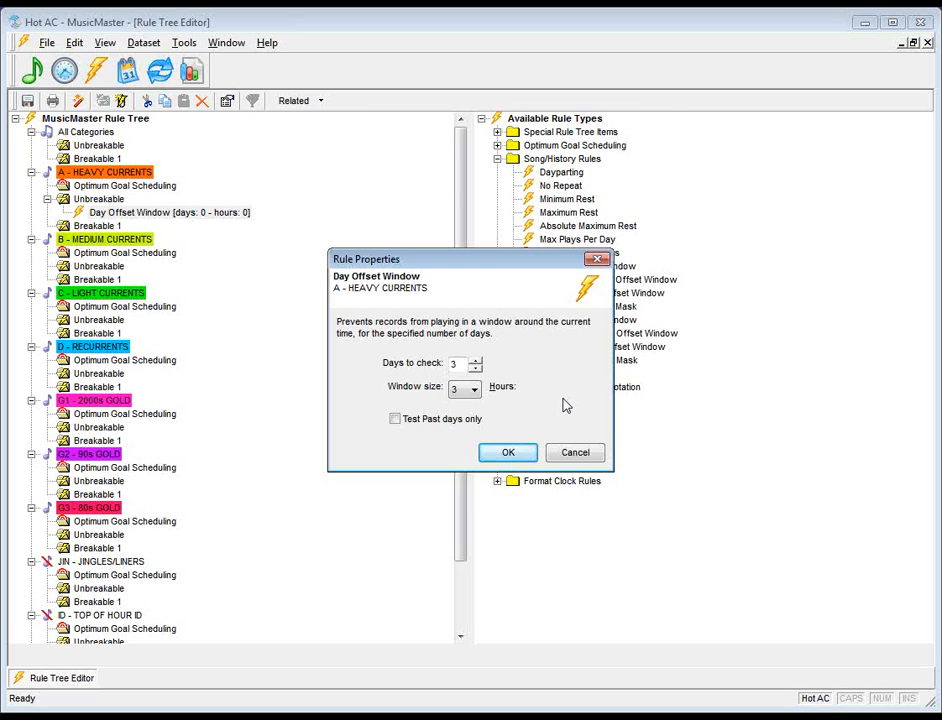
left_click(396, 420)
left_click(395, 419)
left_click(503, 455)
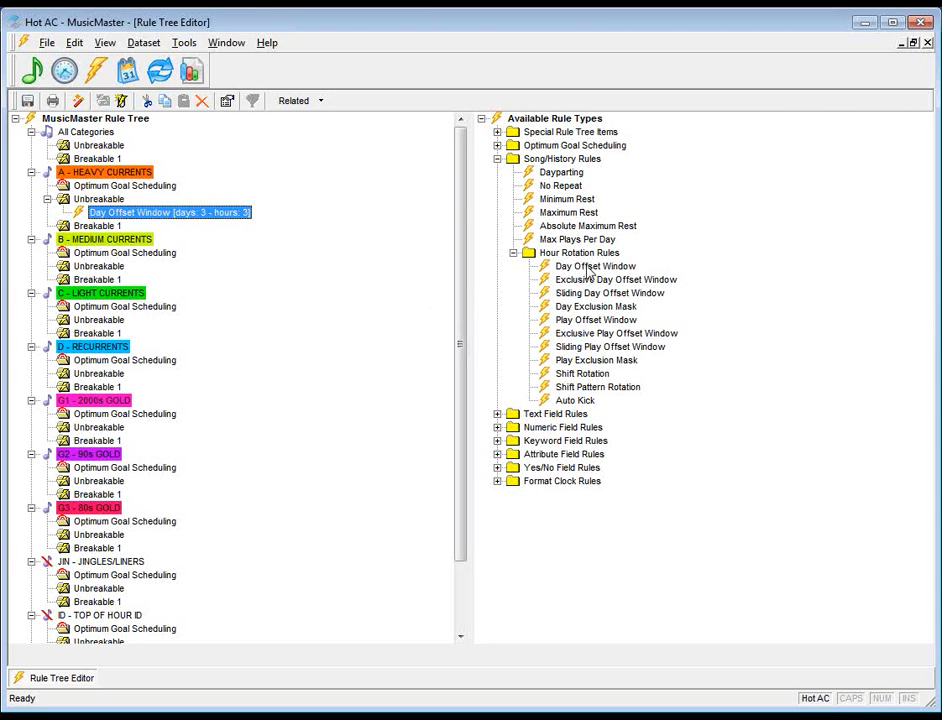
Add a second Day Offset Window rule to A - HEAVY CURRENTS Unbreakable with 5 days, a 1-hour window and Test Past days only.
left_click_drag(595, 266, 122, 199)
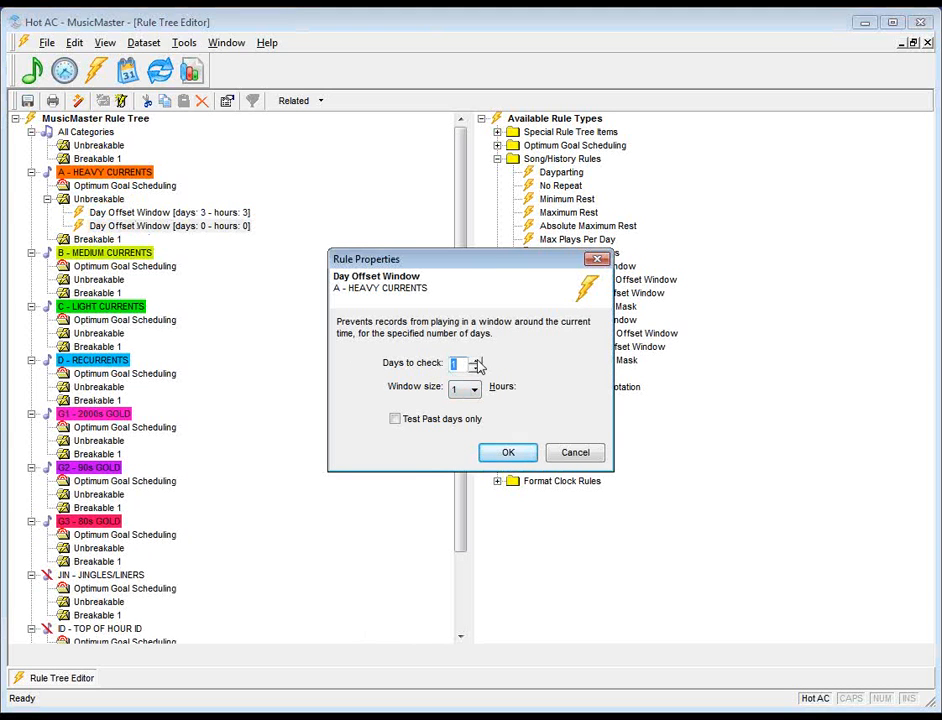
type("5")
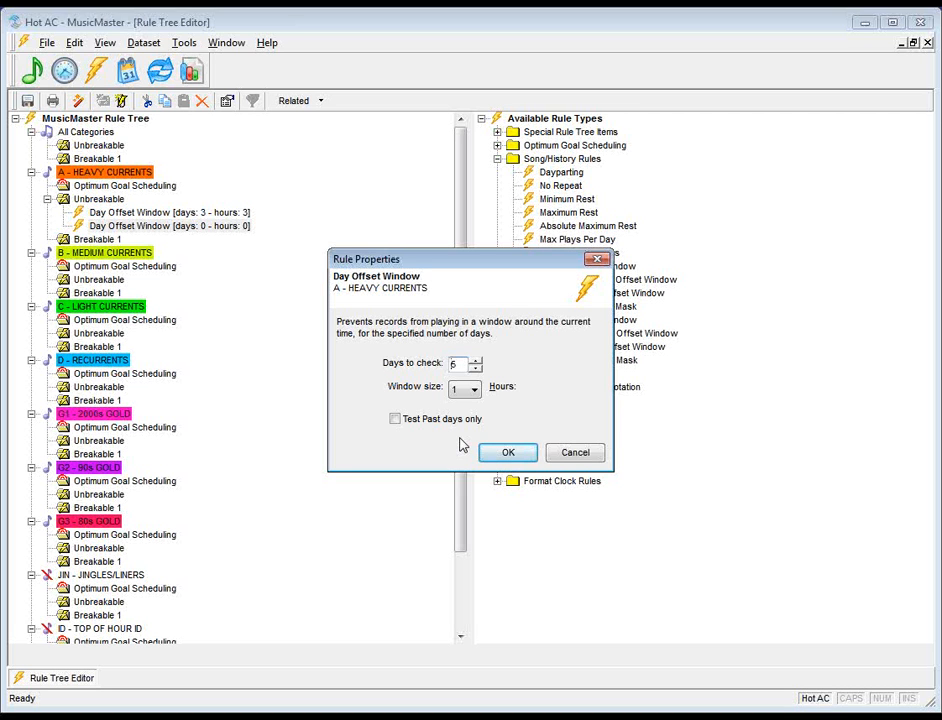
left_click(395, 419)
left_click(508, 453)
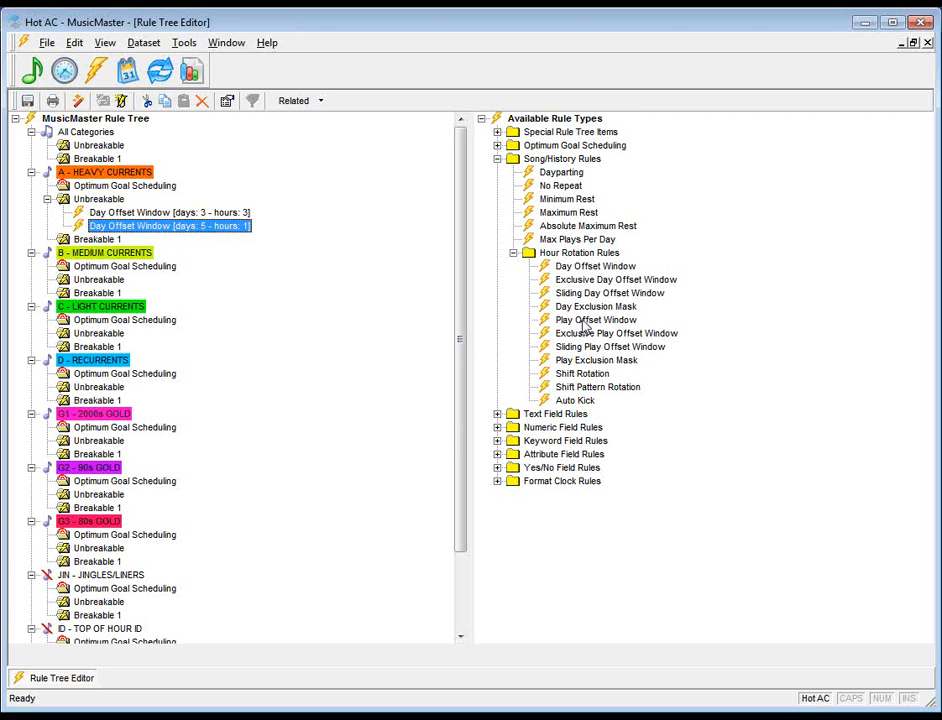
Add a Play Offset Window rule to A - HEAVY CURRENTS Unbreakable with 3 plays, a 3-hour window, Test Past days only and Max Days 30.
left_click_drag(585, 325, 113, 205)
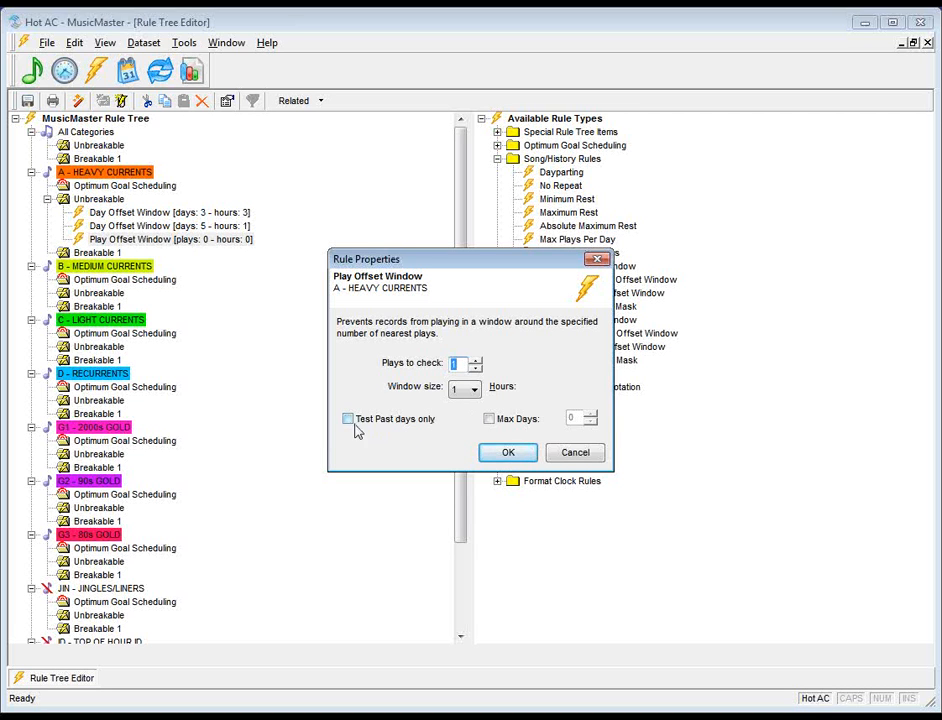
left_click(350, 424)
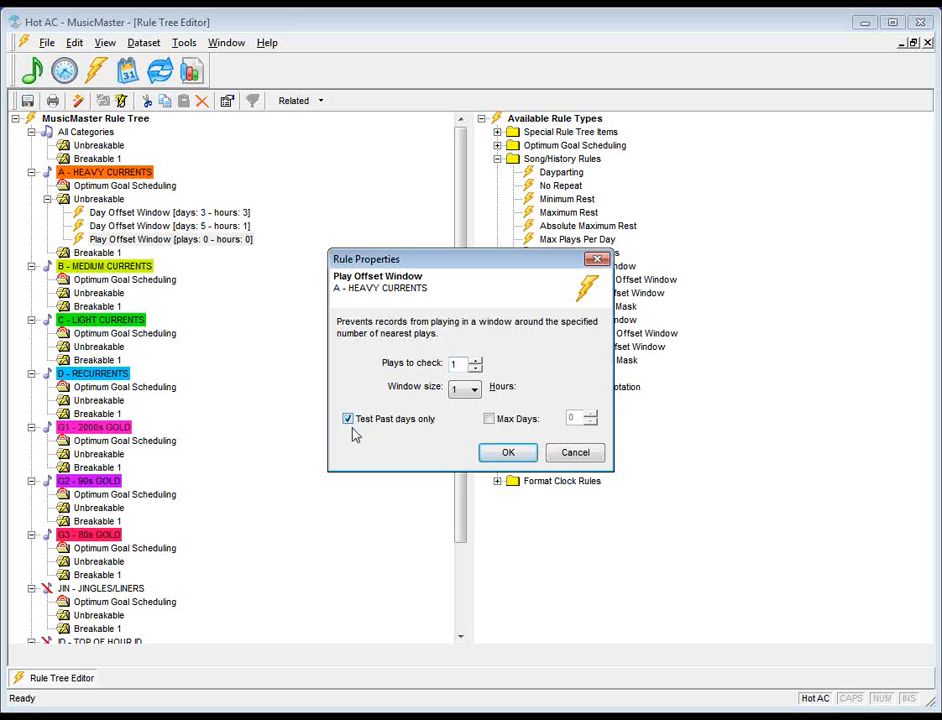
left_click(492, 424)
double_click(578, 419)
type("30")
left_click(477, 361)
left_click(477, 361)
left_click(460, 389)
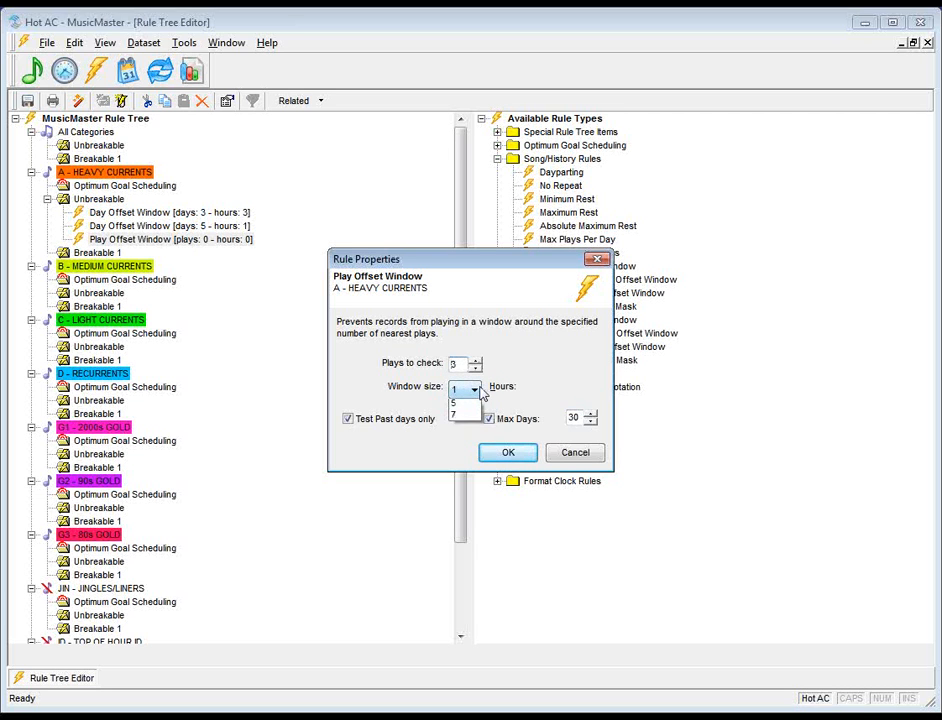
left_click(460, 417)
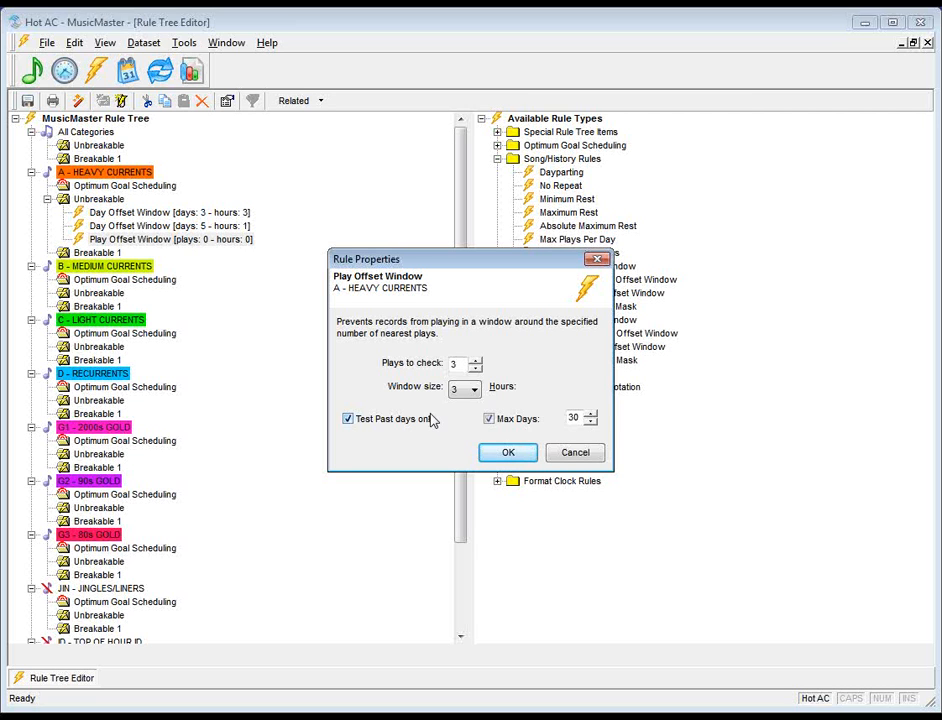
left_click(508, 455)
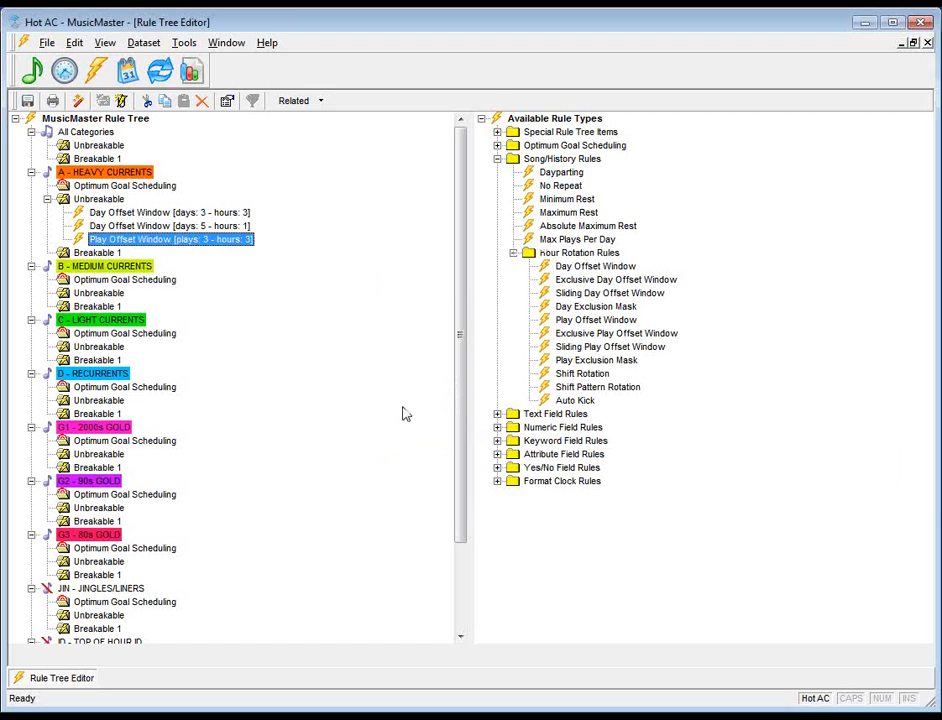
Add another Play Offset Window rule to A - HEAVY CURRENTS Unbreakable with 5 plays, a 1-hour window, Test Past days only and Max Days 30.
left_click_drag(568, 320, 198, 242)
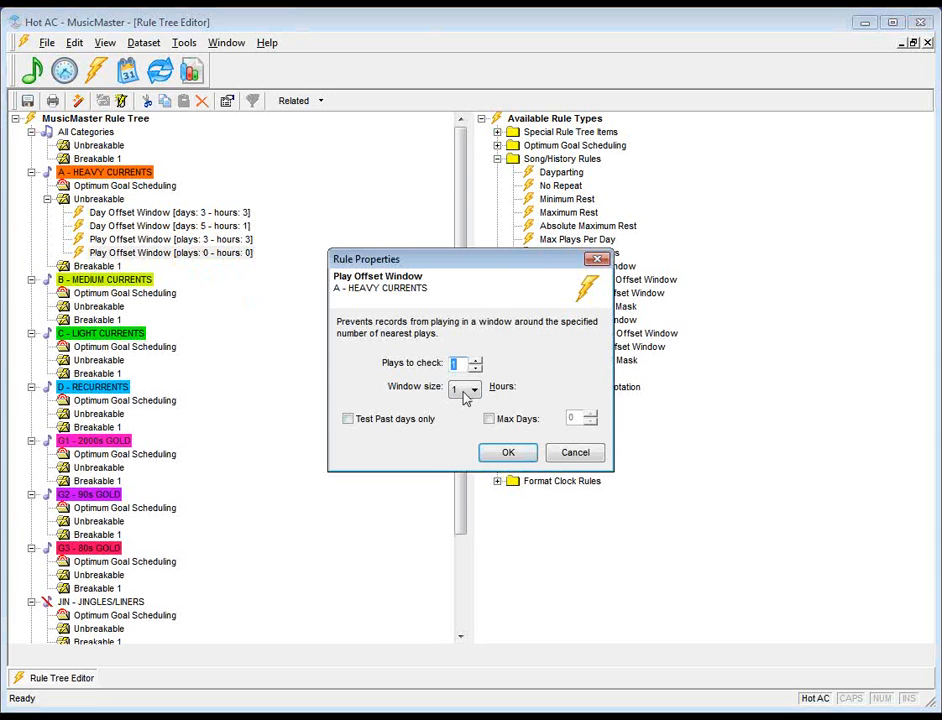
left_click(476, 360)
left_click(476, 360)
left_click(476, 360)
left_click(476, 360)
left_click(349, 420)
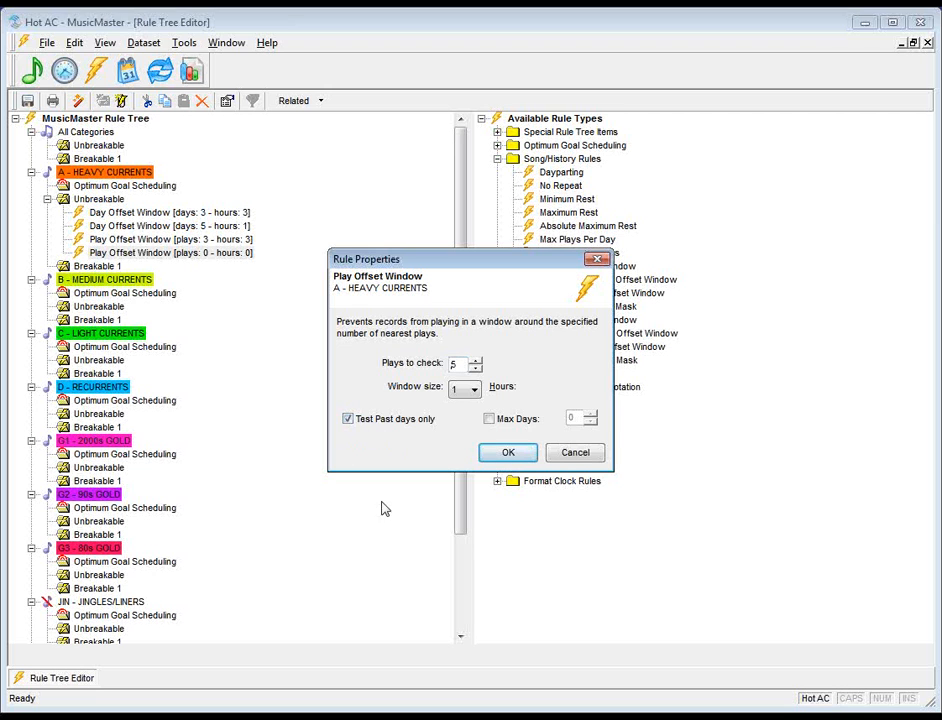
left_click(489, 420)
double_click(572, 418)
type("30")
left_click(530, 454)
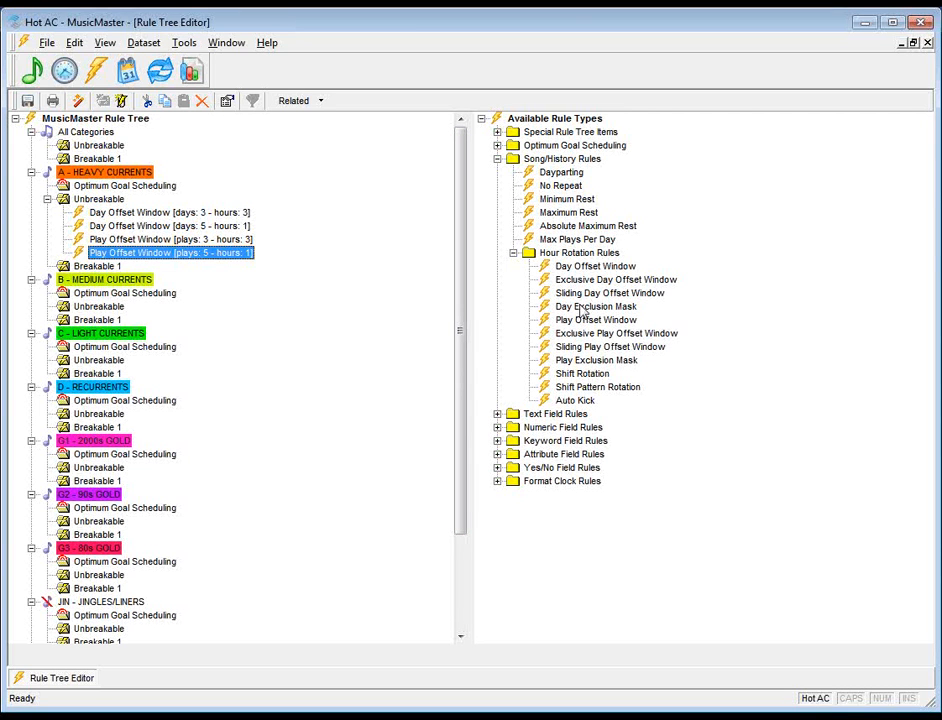
Add a Day Exclusion Mask rule to A - HEAVY CURRENTS Unbreakable and mark hour 00 for days 00 through 03.
left_click_drag(583, 313, 243, 240)
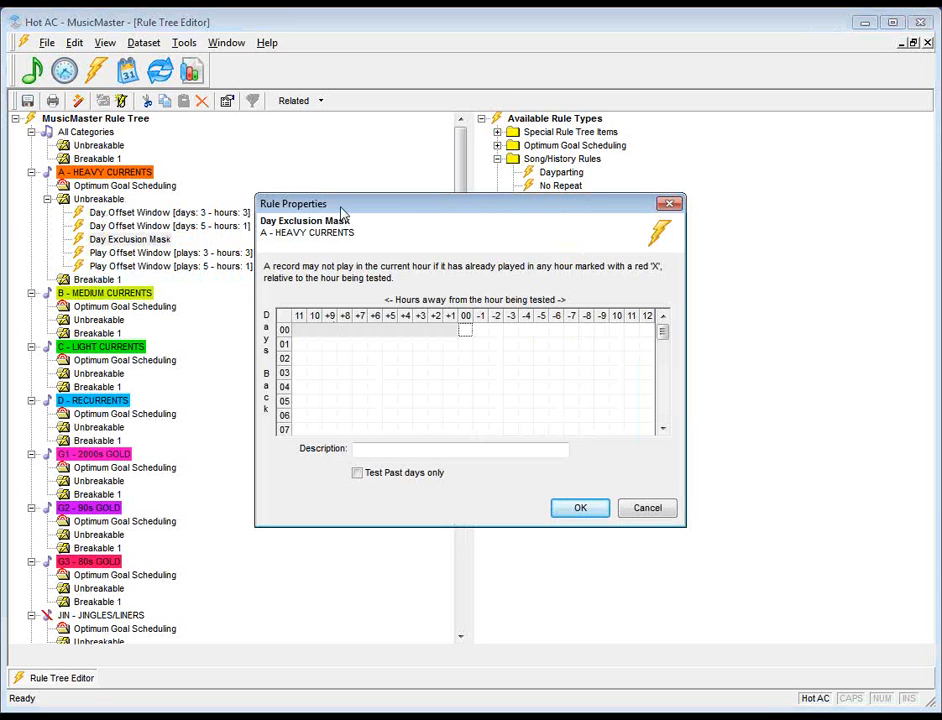
left_click_drag(342, 209, 410, 207)
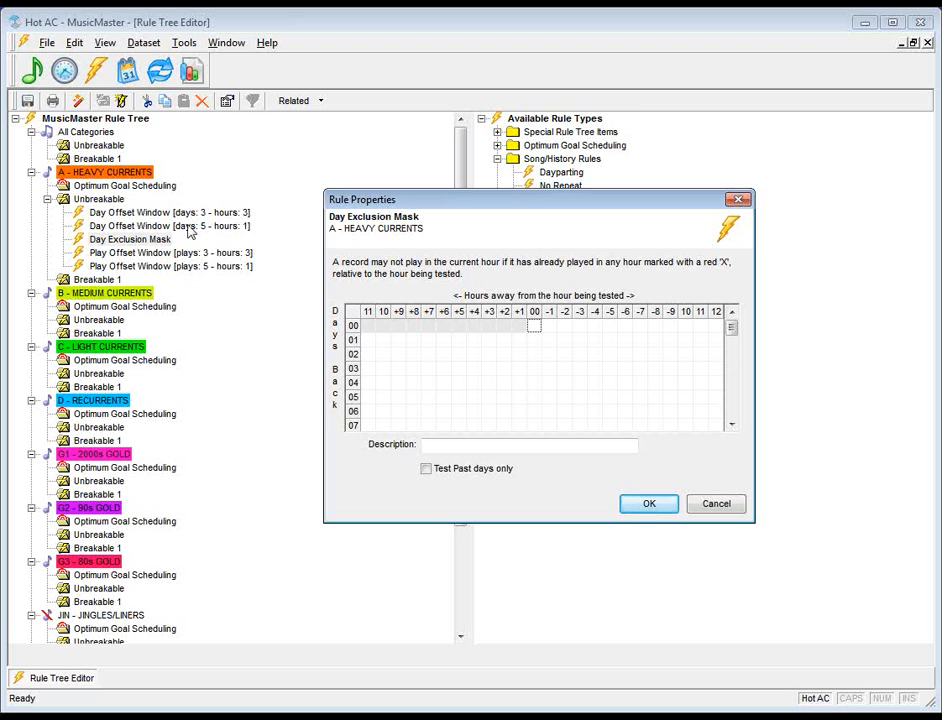
left_click(537, 341)
left_click(535, 329)
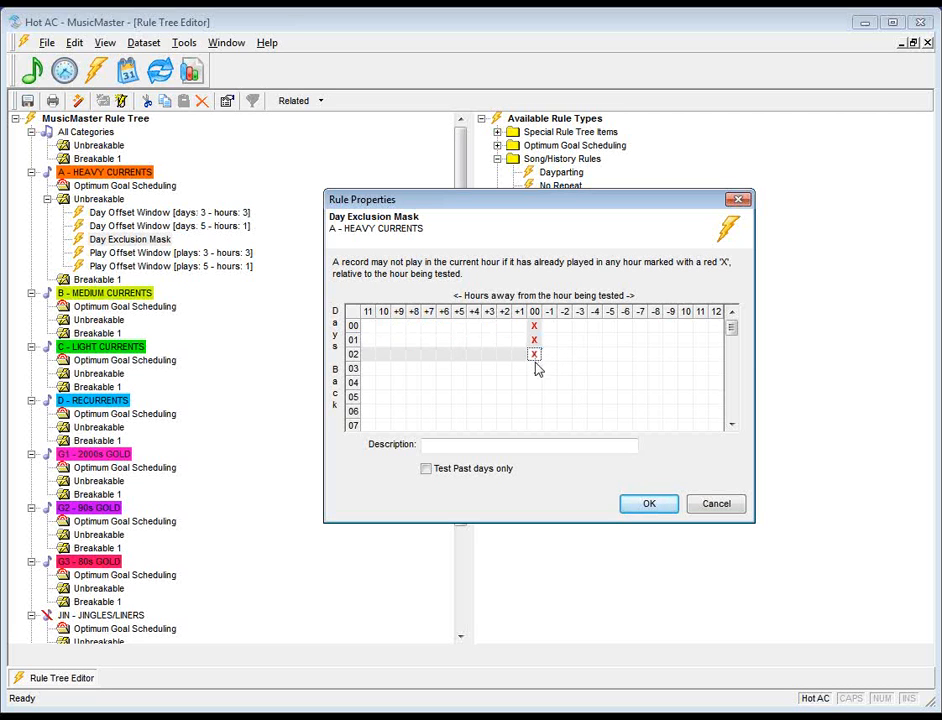
left_click(534, 368)
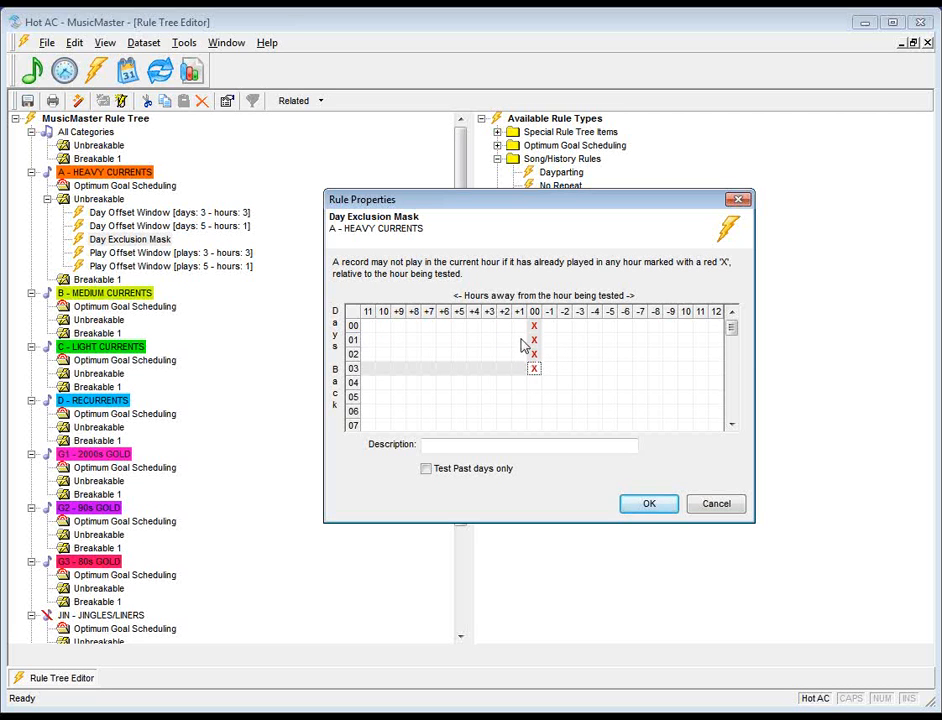
Complete the Day Exclusion Mask by marking hours +1 and -1 for days 01 to 03 and hour 00 for days 04 and 05.
left_click(521, 341)
left_click(522, 354)
left_click(523, 368)
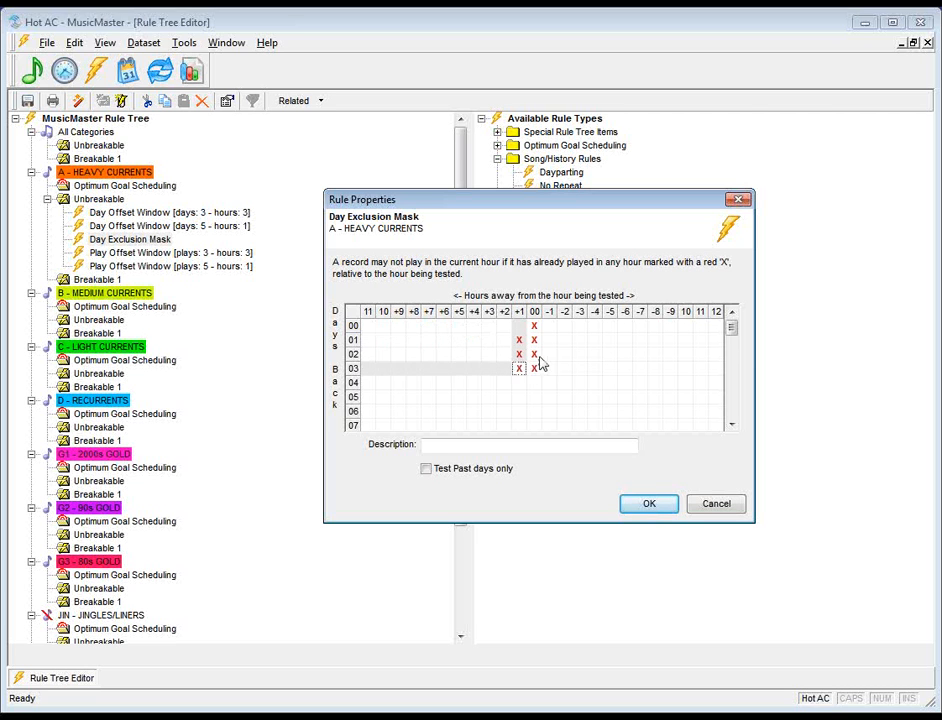
left_click(549, 341)
left_click(550, 355)
left_click(550, 369)
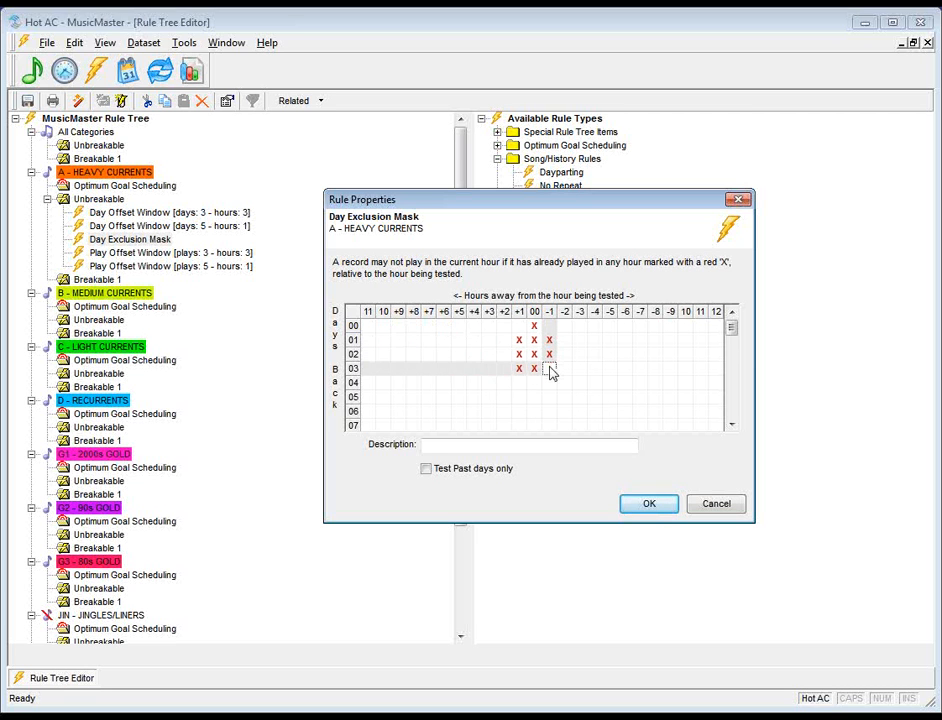
left_click(551, 369)
left_click(534, 383)
left_click(534, 396)
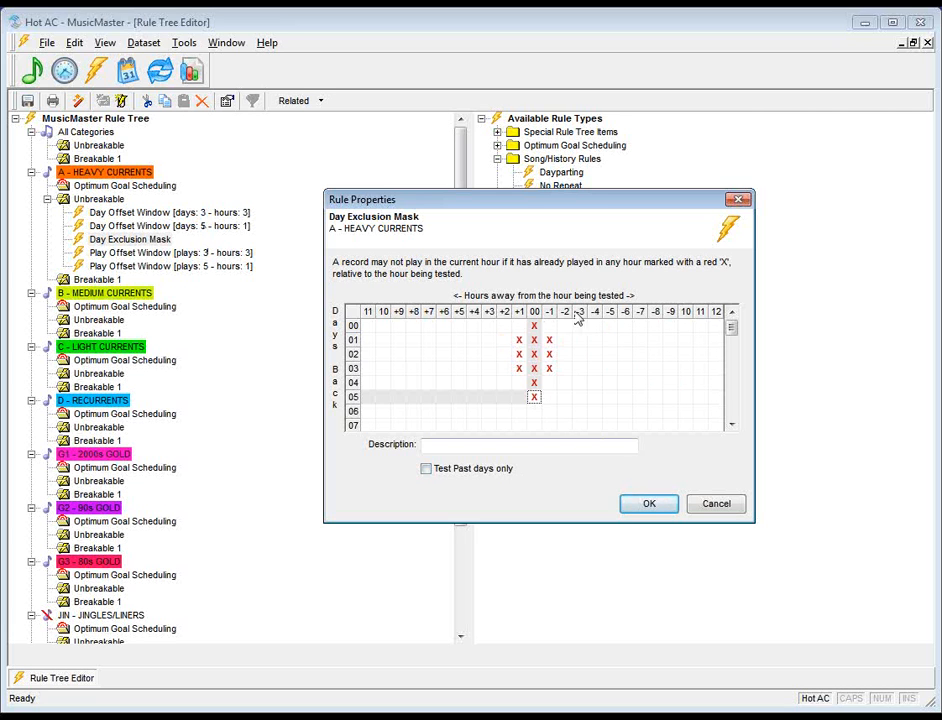
left_click(647, 504)
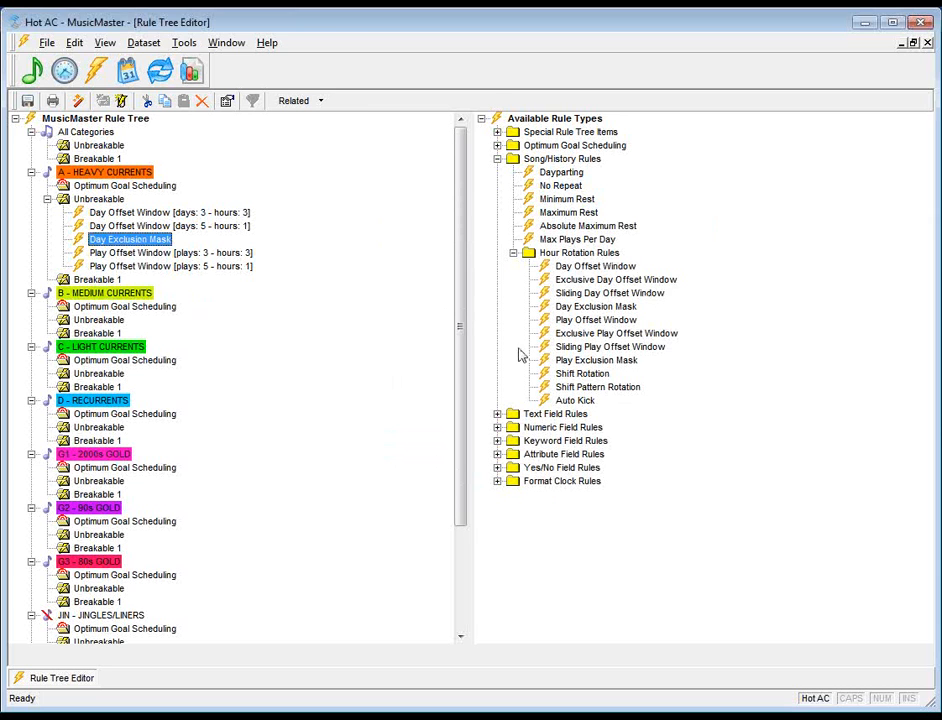
Add a Play Exclusion Mask to A - HEAVY CURRENTS Unbreakable, marking hours +1, 00 and -1 for plays 01–03 and hour 00 for plays 04–05.
left_click_drag(582, 360, 208, 272)
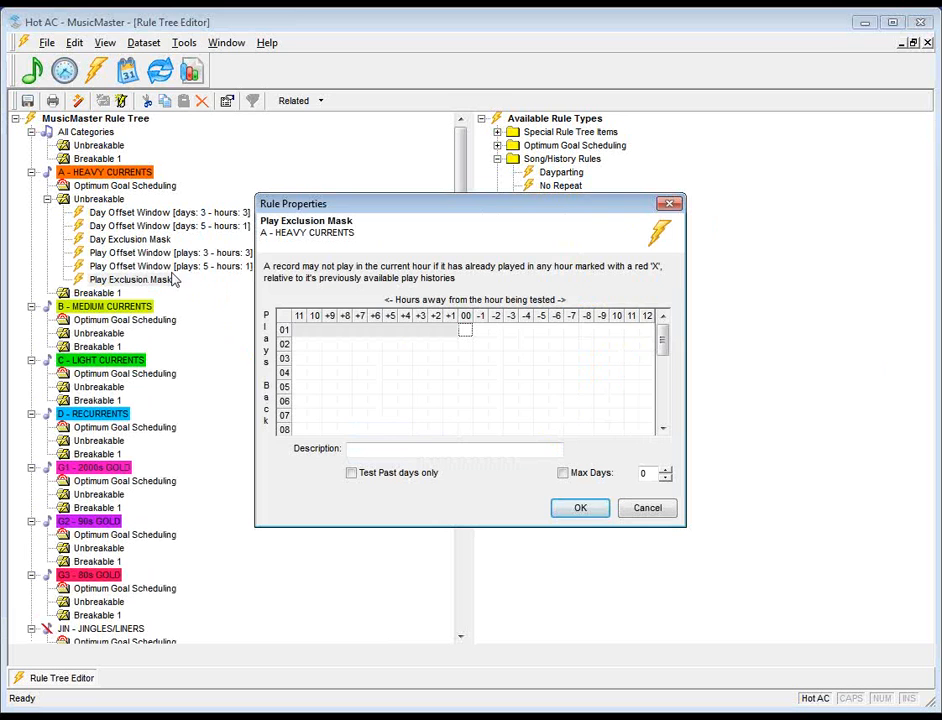
left_click_drag(349, 208, 414, 204)
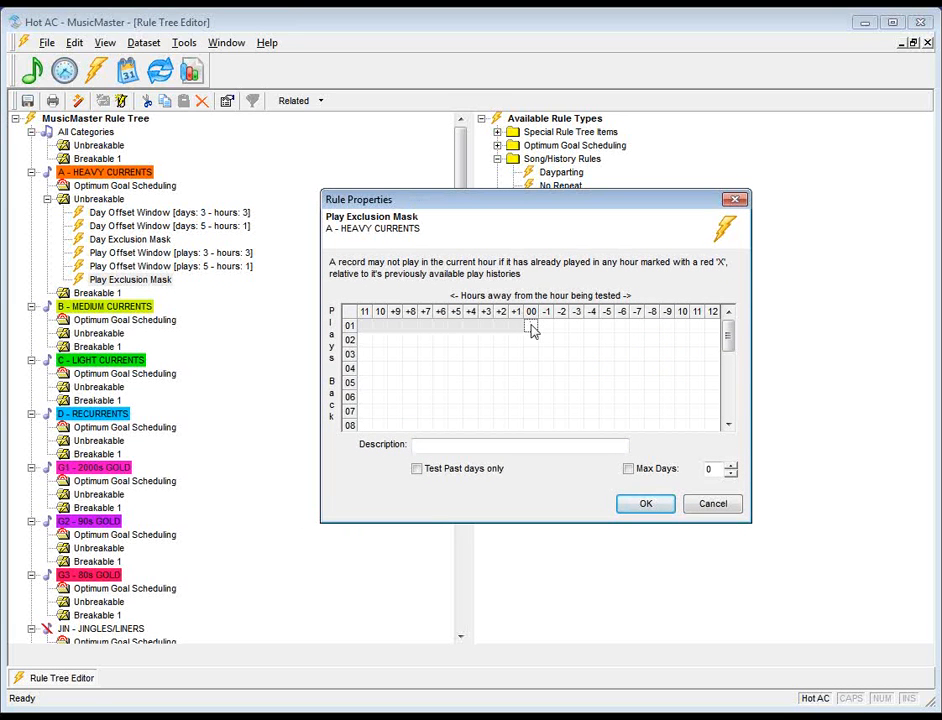
left_click_drag(533, 334, 532, 383)
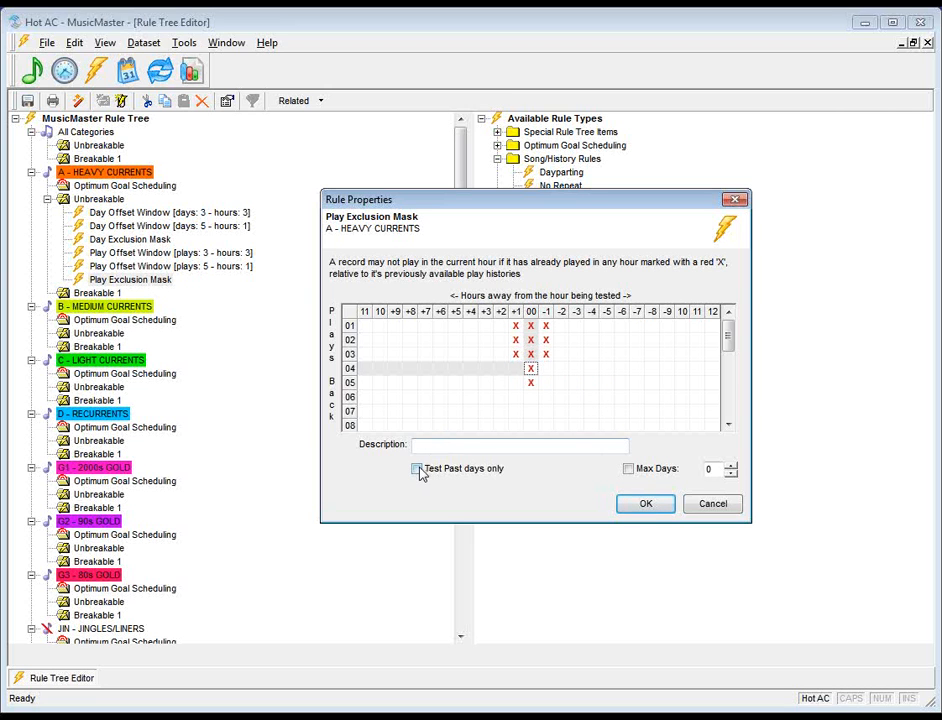
left_click(640, 506)
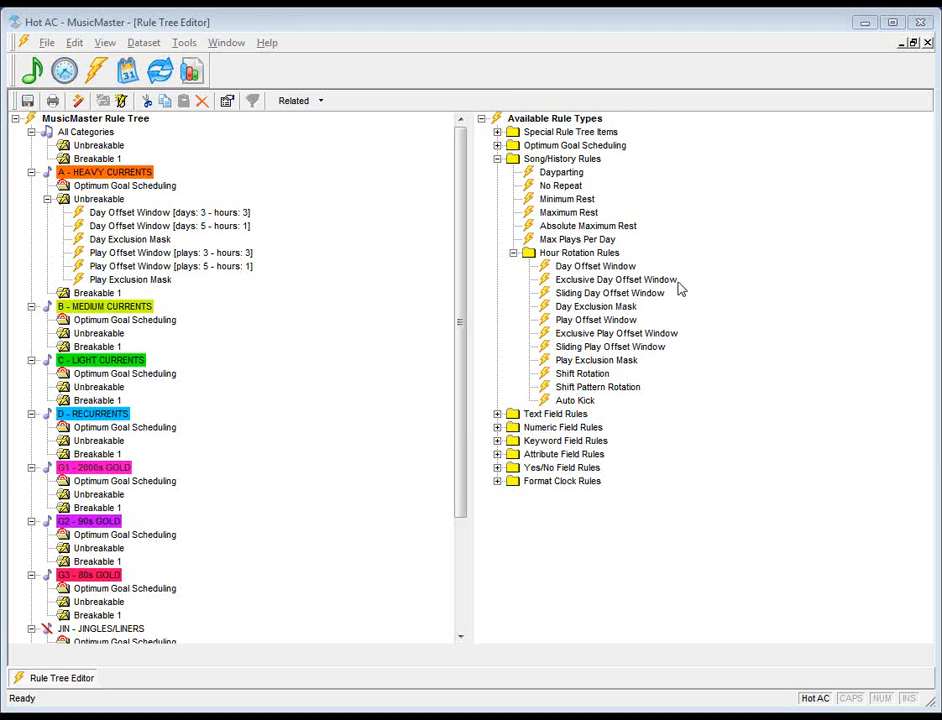
Add a Sliding Day Offset Window rule to B - MEDIUM CURRENTS Unbreakable with a 01:00 window and Test Past days only.
left_click_drag(600, 298, 115, 334)
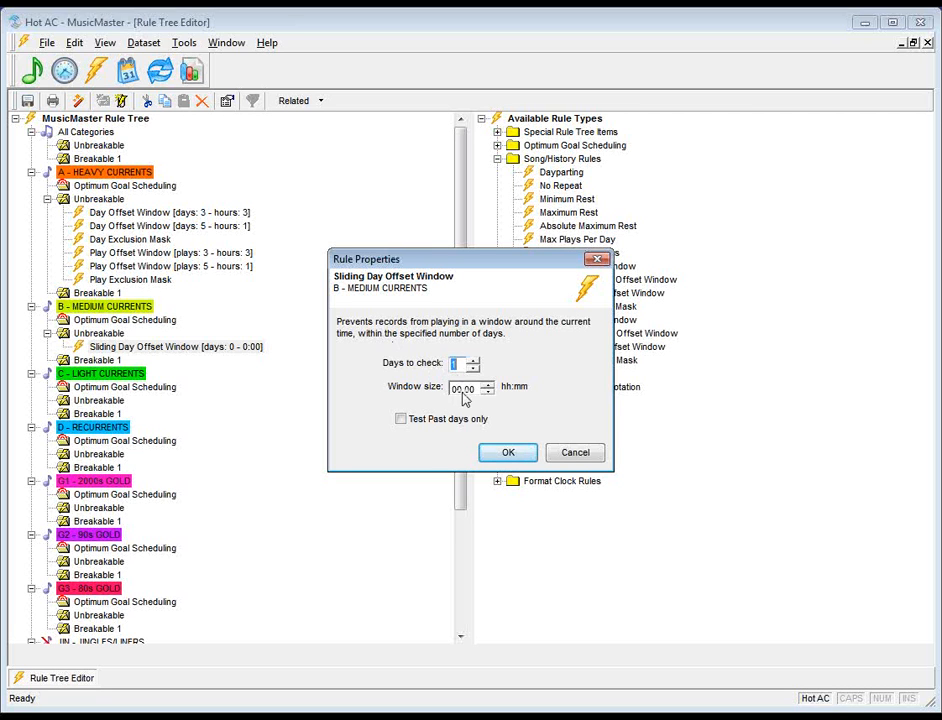
left_click(461, 391)
type("1")
left_click(410, 421)
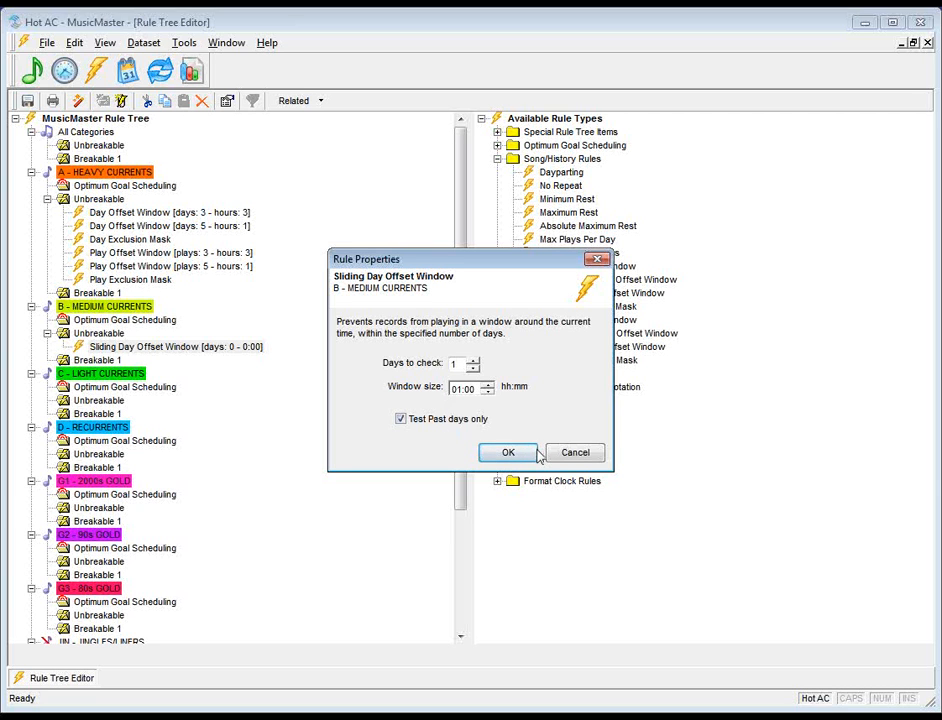
left_click(498, 453)
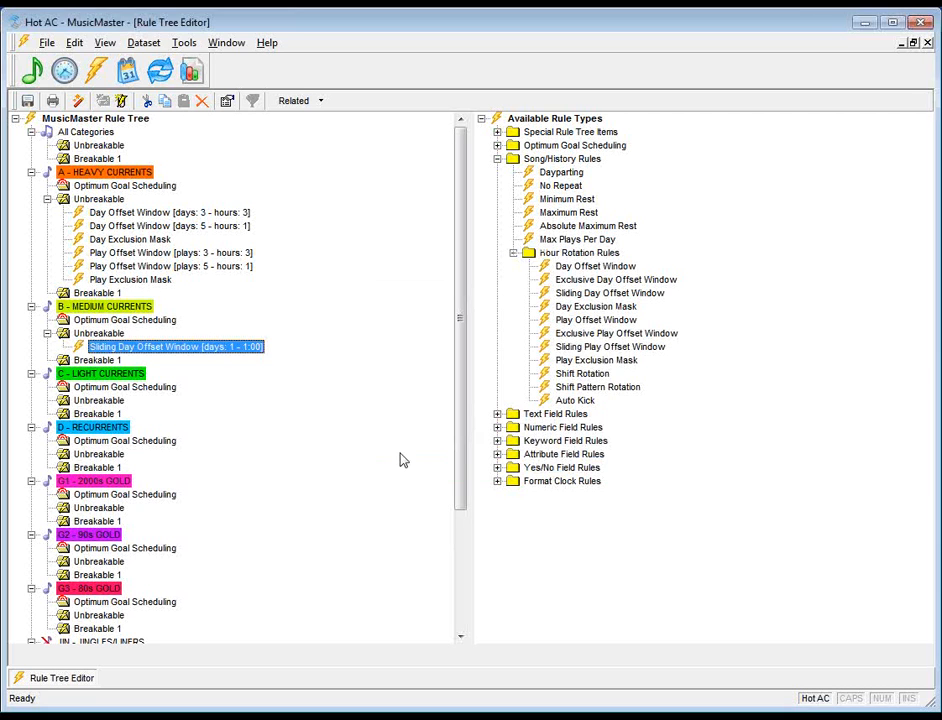
Change the window size of the B - MEDIUM CURRENTS Sliding Day Offset Window rule to 01:22.
double_click(248, 348)
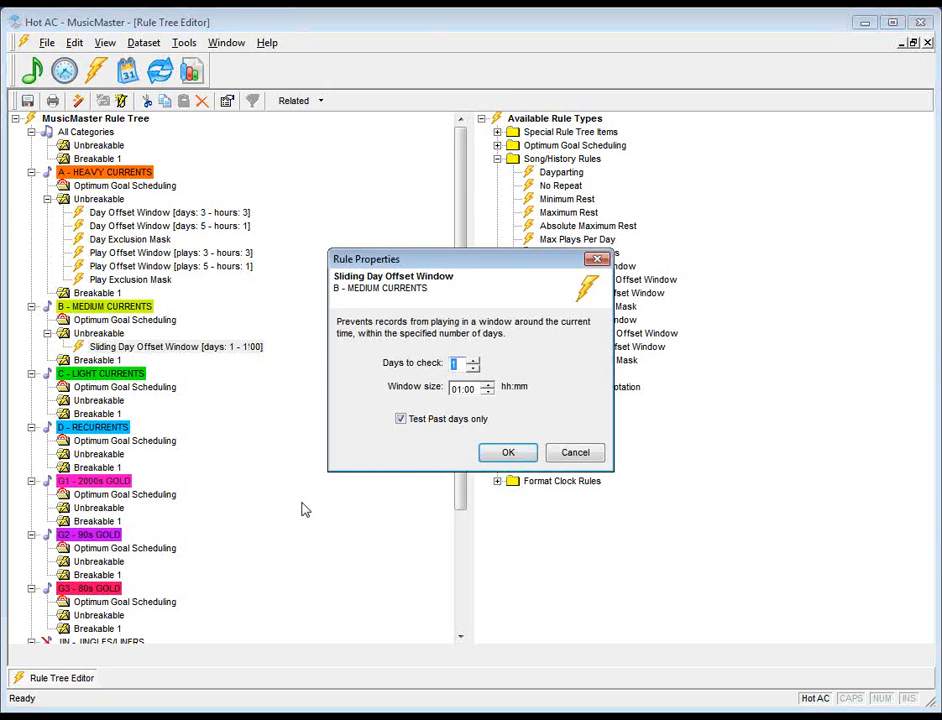
key("Tab")
type("22")
left_click(508, 452)
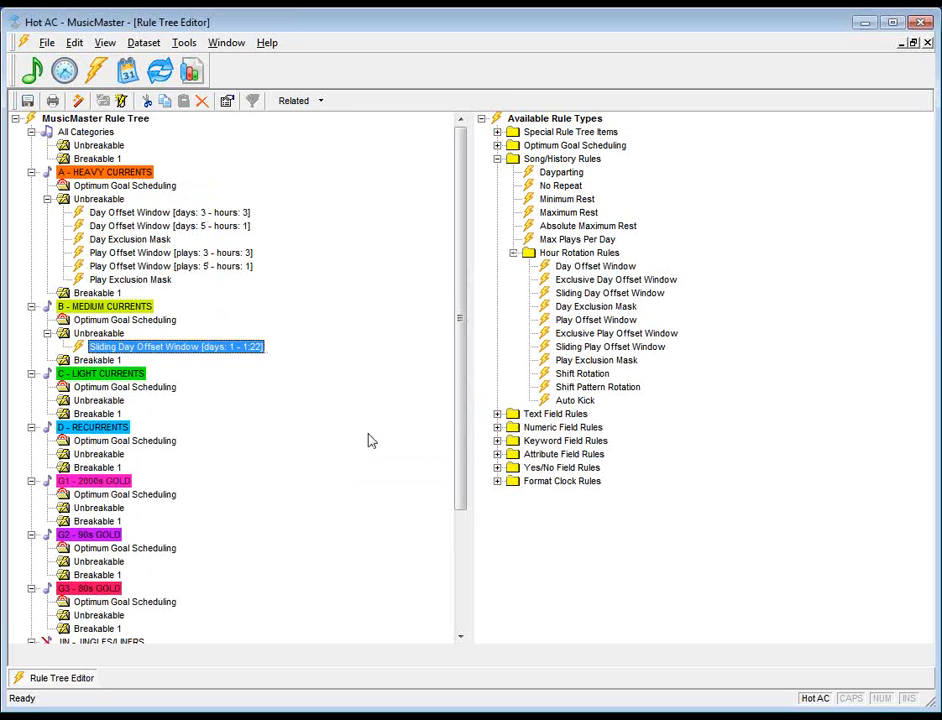
Add a Sliding Play Offset Window rule to B - MEDIUM CURRENTS Unbreakable with a 01:00 window and Test Past days only.
left_click(569, 348)
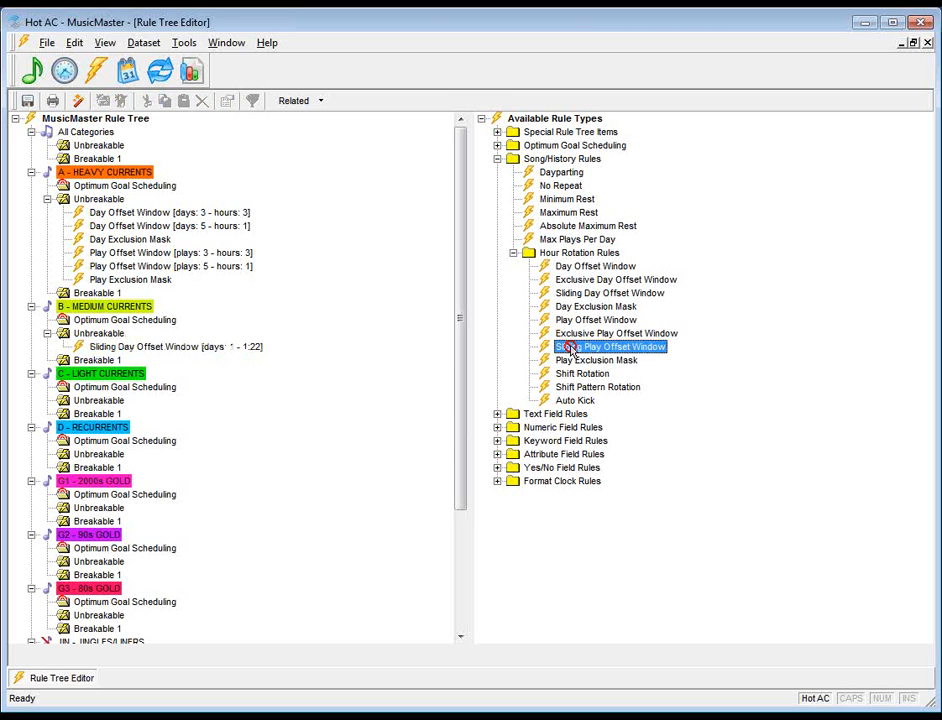
left_click_drag(571, 350, 212, 348)
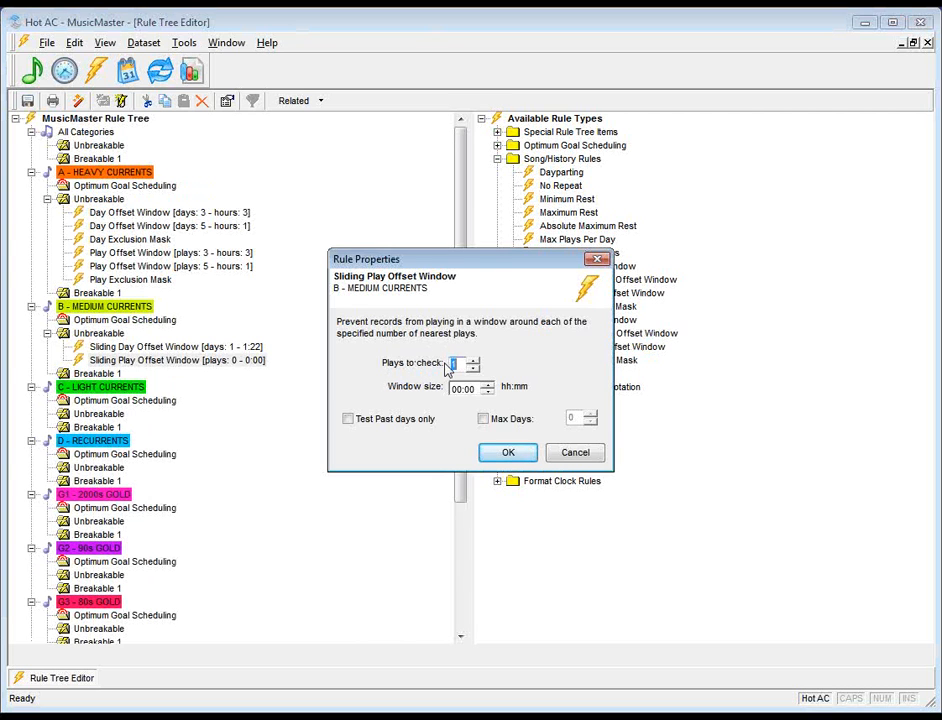
left_click(348, 419)
left_click(458, 389)
type("1")
left_click(510, 456)
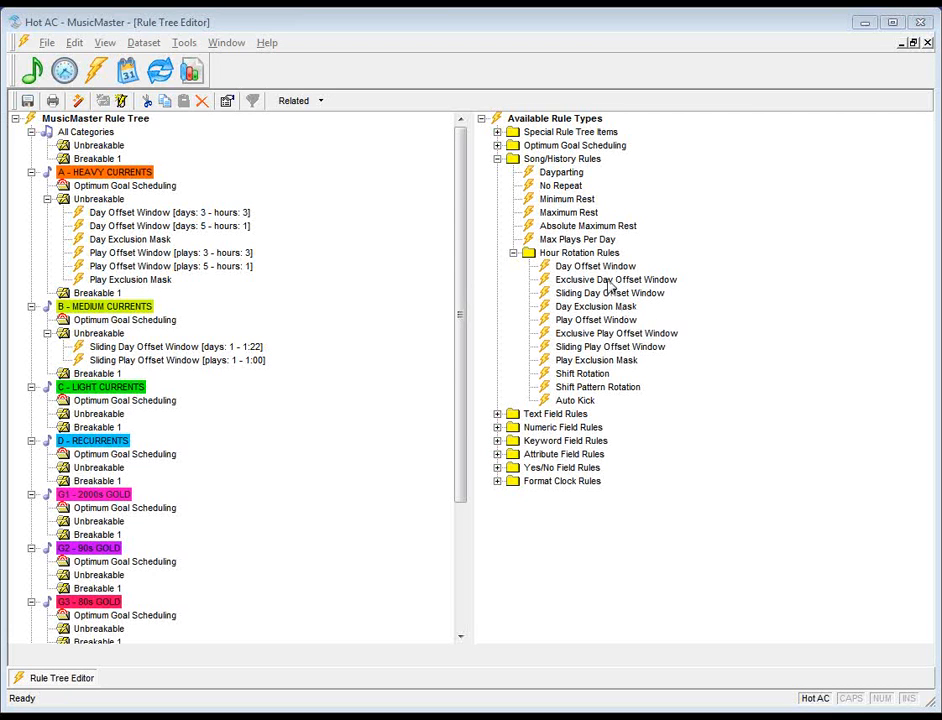
Add an Exclusive Day Offset Window rule to C - LIGHT CURRENTS Unbreakable, checking day 7 with a 02:00 window and Test Past days only.
left_click_drag(568, 279, 112, 414)
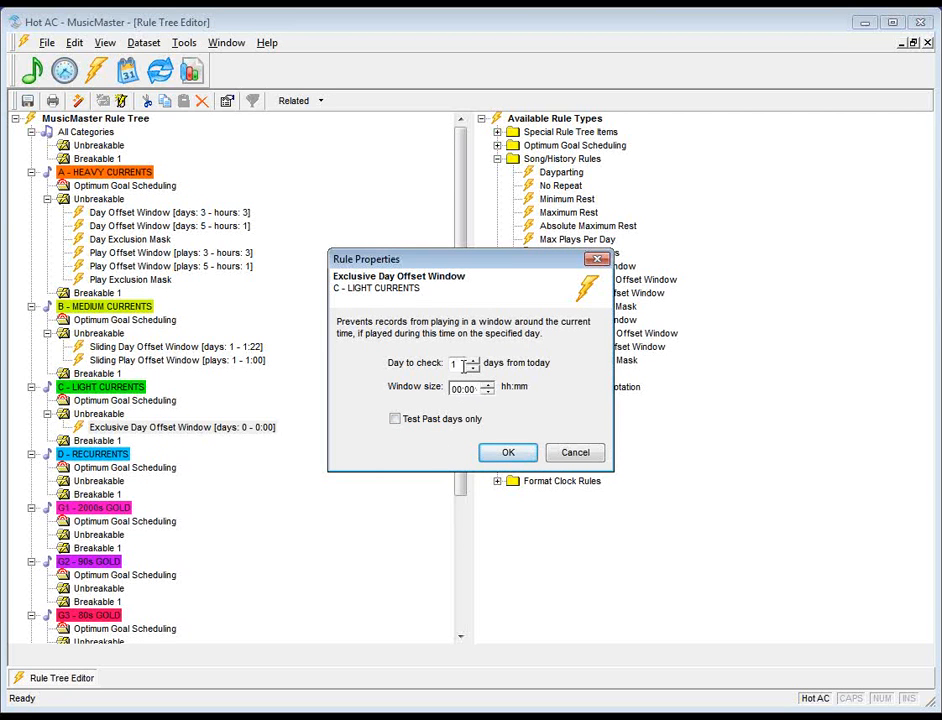
double_click(462, 364)
type("7")
left_click(461, 391)
left_click(396, 418)
left_click(505, 453)
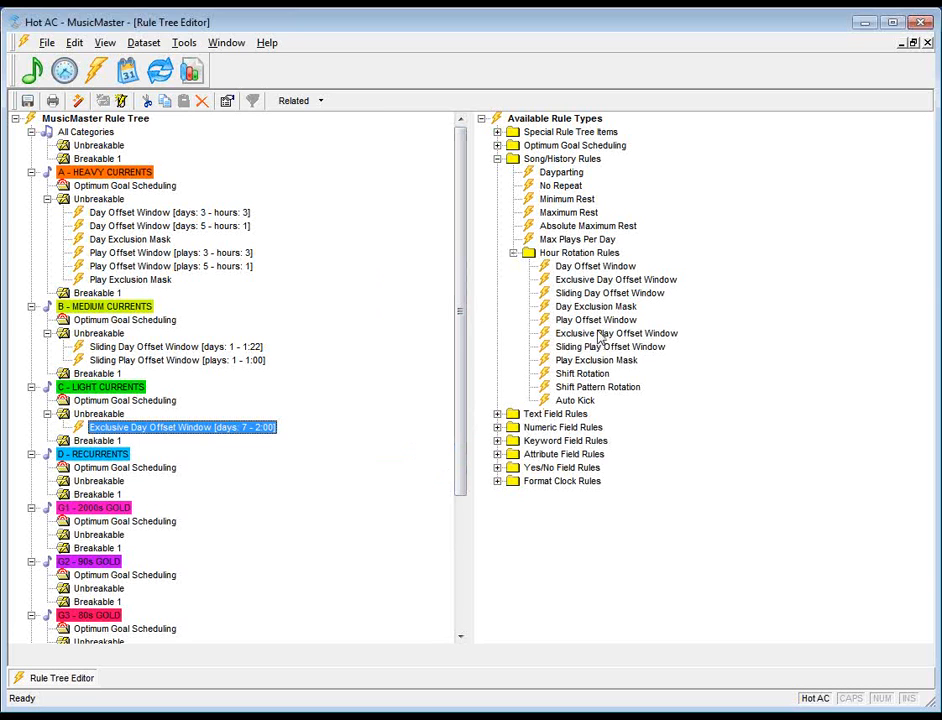
Add an Exclusive Play Offset Window rule to C - LIGHT CURRENTS Unbreakable for 5 plays away, window 01:00, with Max Days and Test Past days only enabled.
left_click_drag(600, 334, 120, 415)
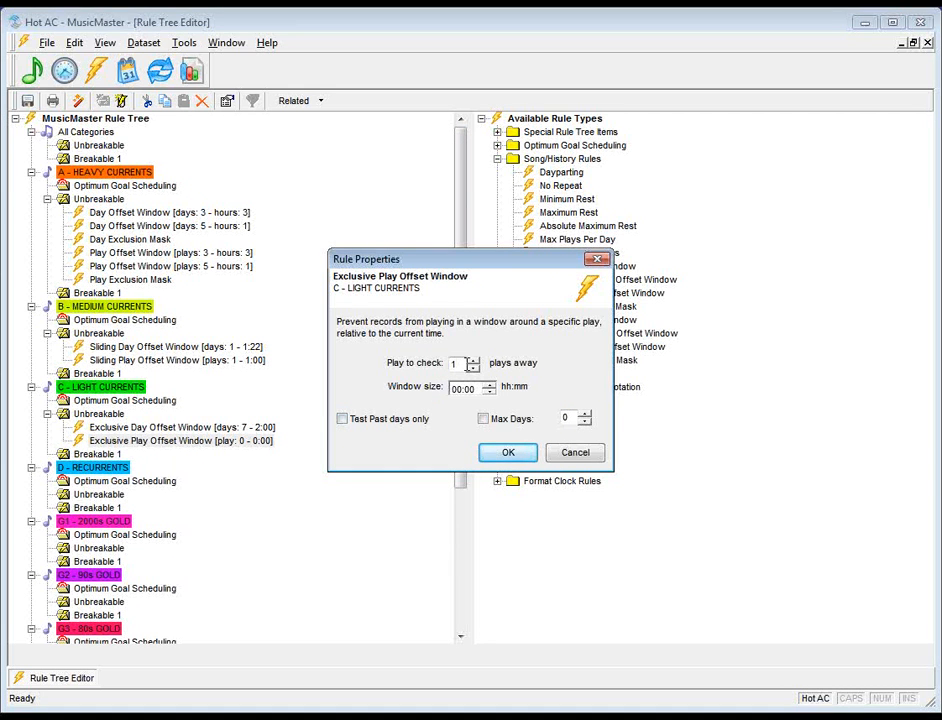
double_click(461, 363)
type("5")
left_click(456, 390)
type("1")
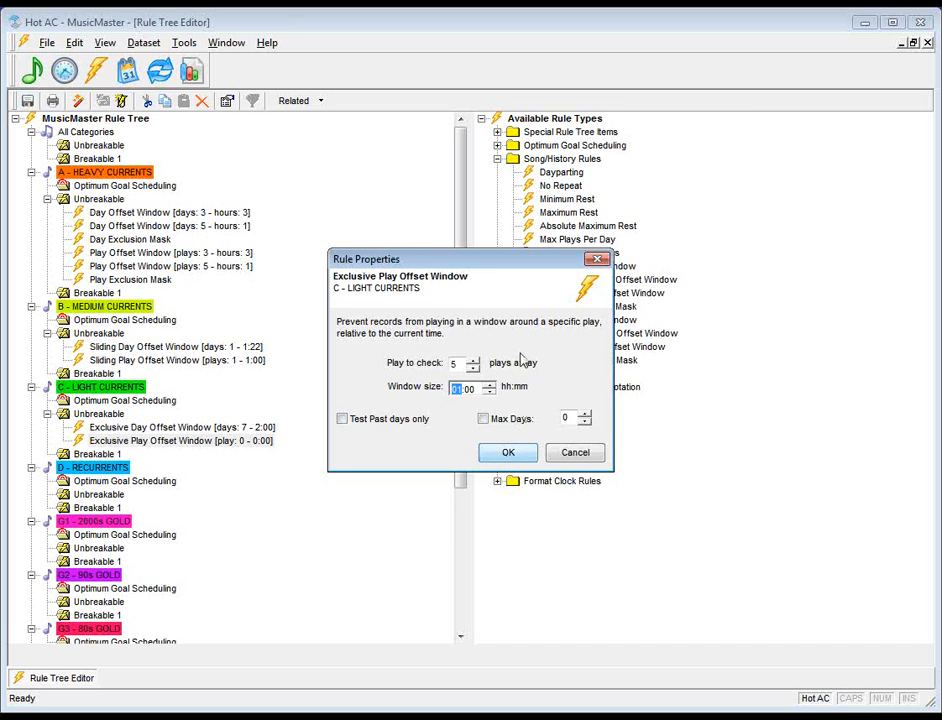
left_click(483, 420)
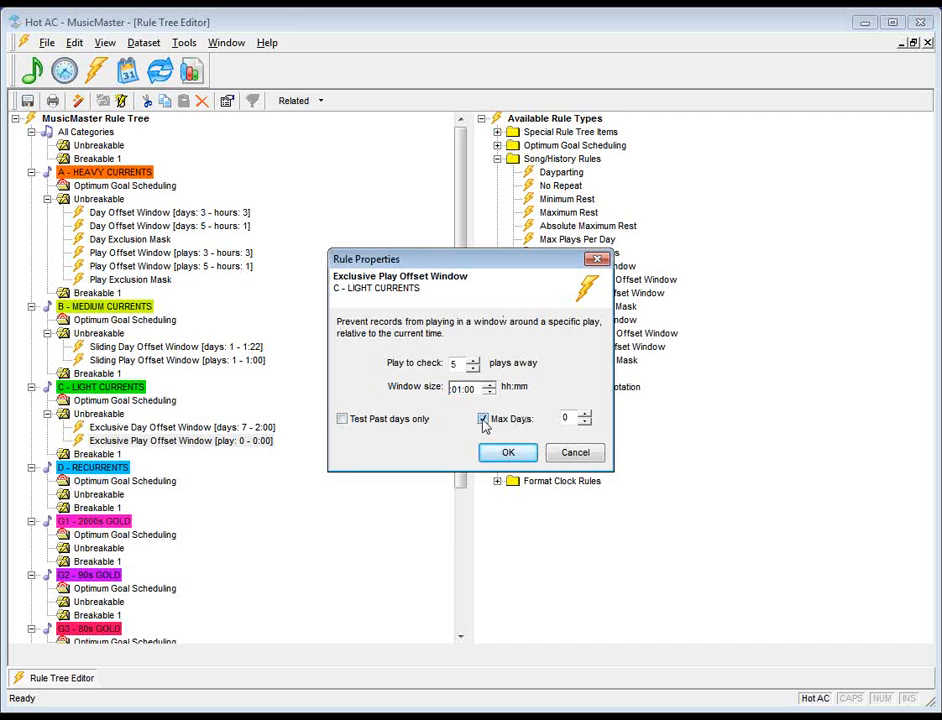
left_click(358, 423)
left_click(505, 456)
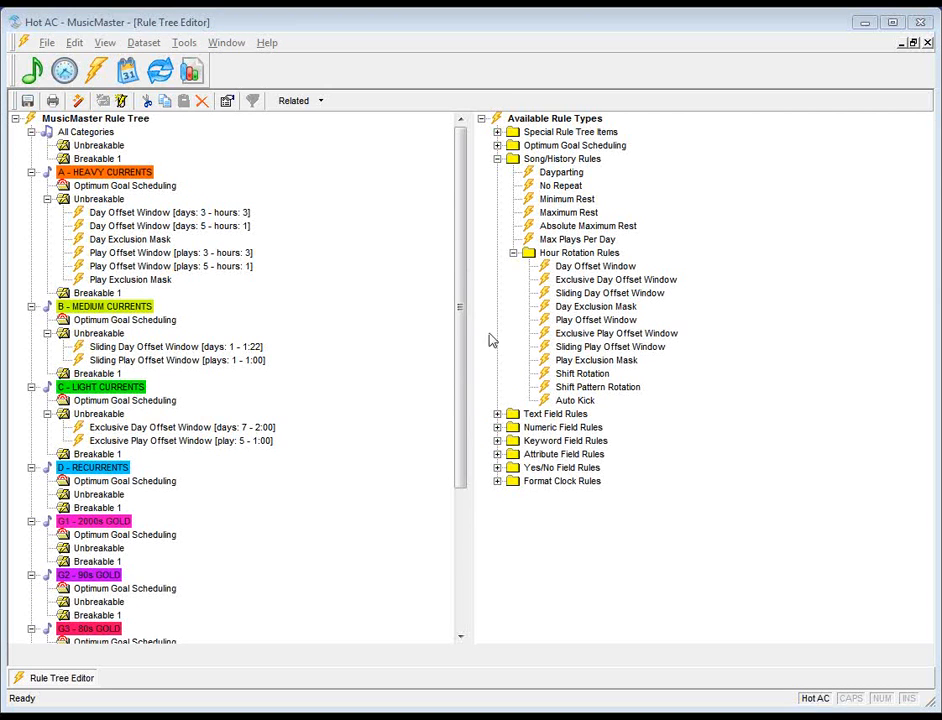
Add a Shift Rotation rule to D - RECURRENTS Unbreakable with 1 other shift, reviewing the shift assignments and shift names before accepting it.
left_click_drag(463, 328, 463, 445)
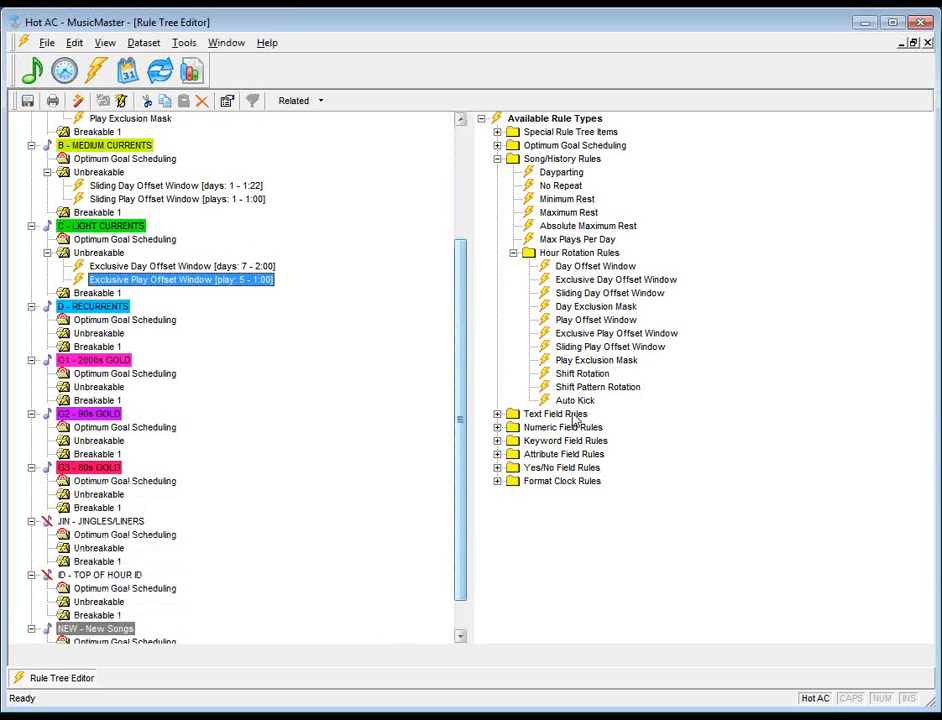
left_click_drag(598, 375, 118, 333)
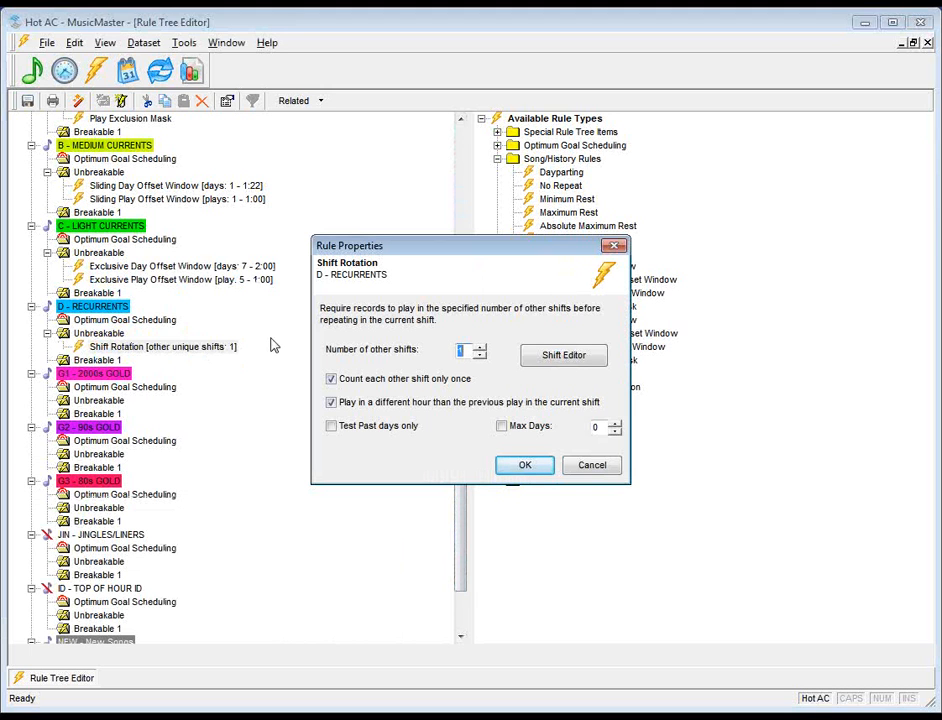
left_click(563, 357)
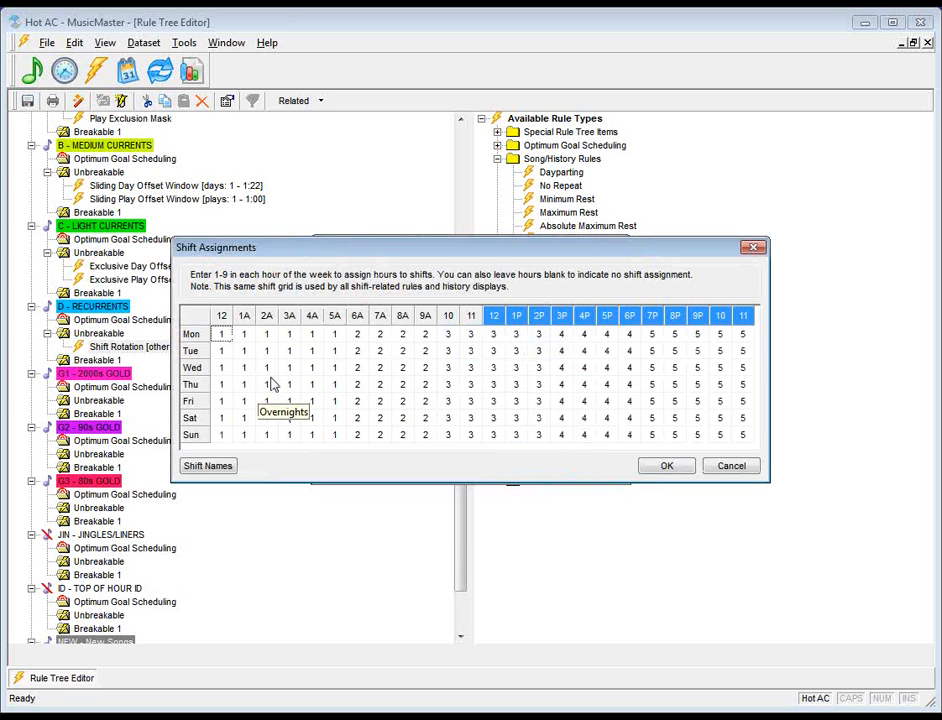
left_click(221, 468)
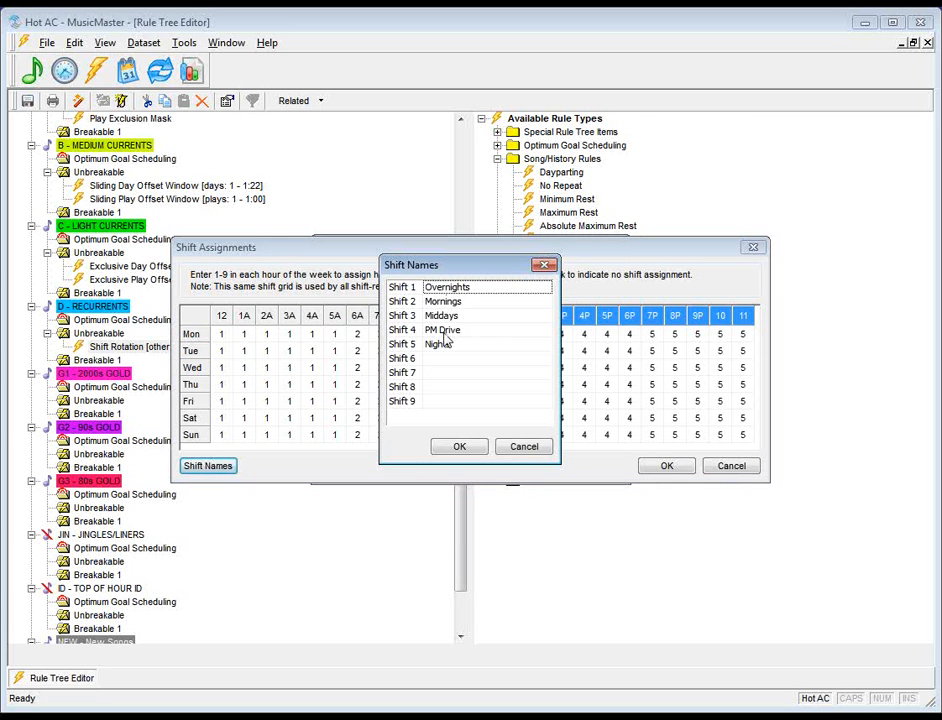
left_click(459, 446)
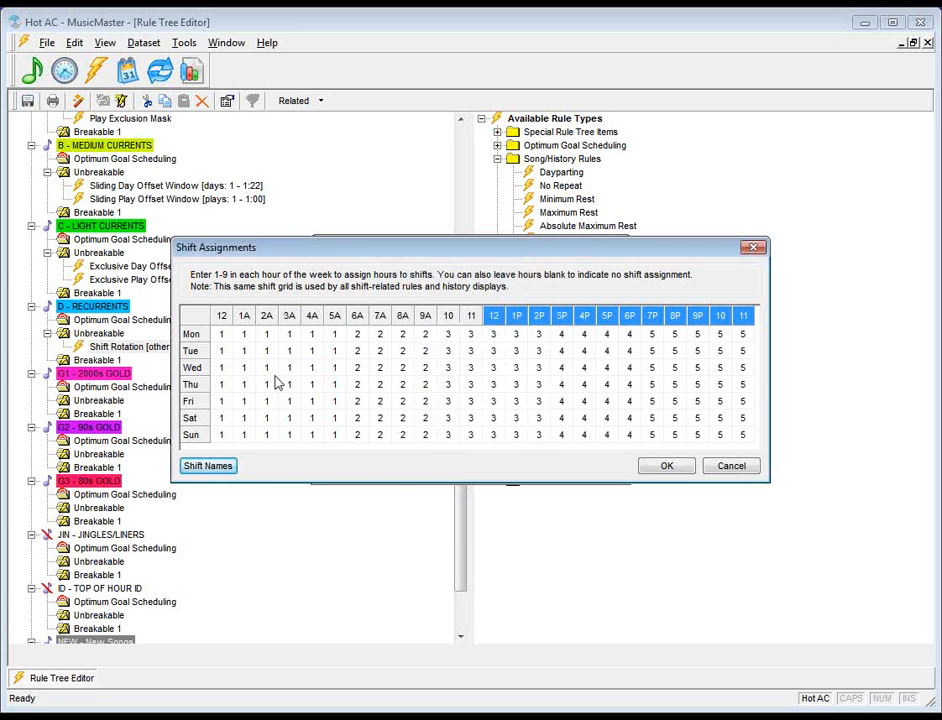
left_click_drag(452, 258, 455, 465)
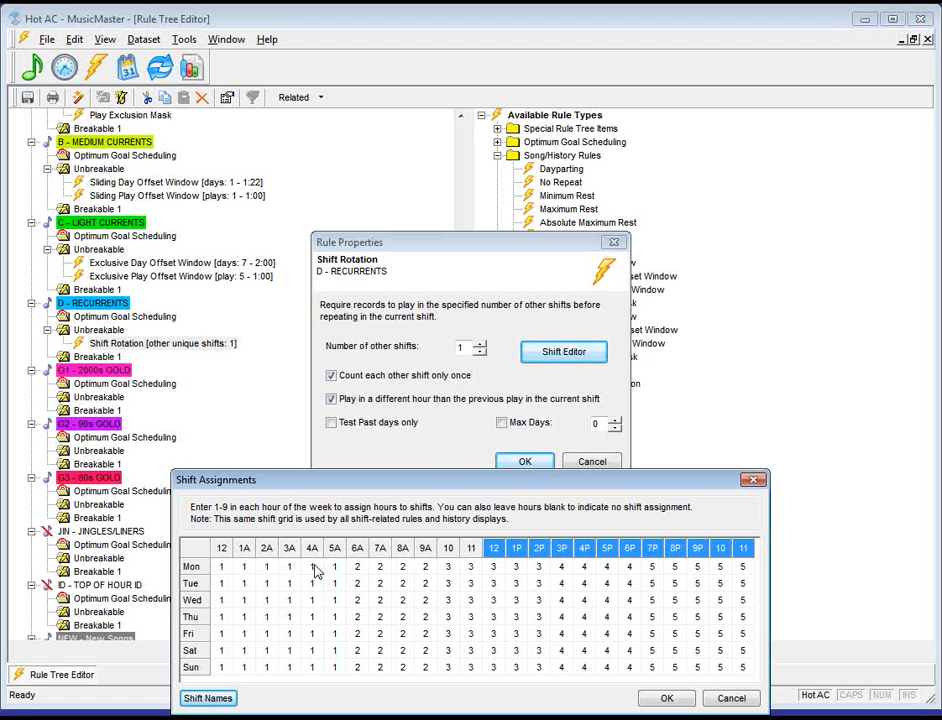
mouse_move(316, 570)
mouse_move(360, 597)
left_click(752, 482)
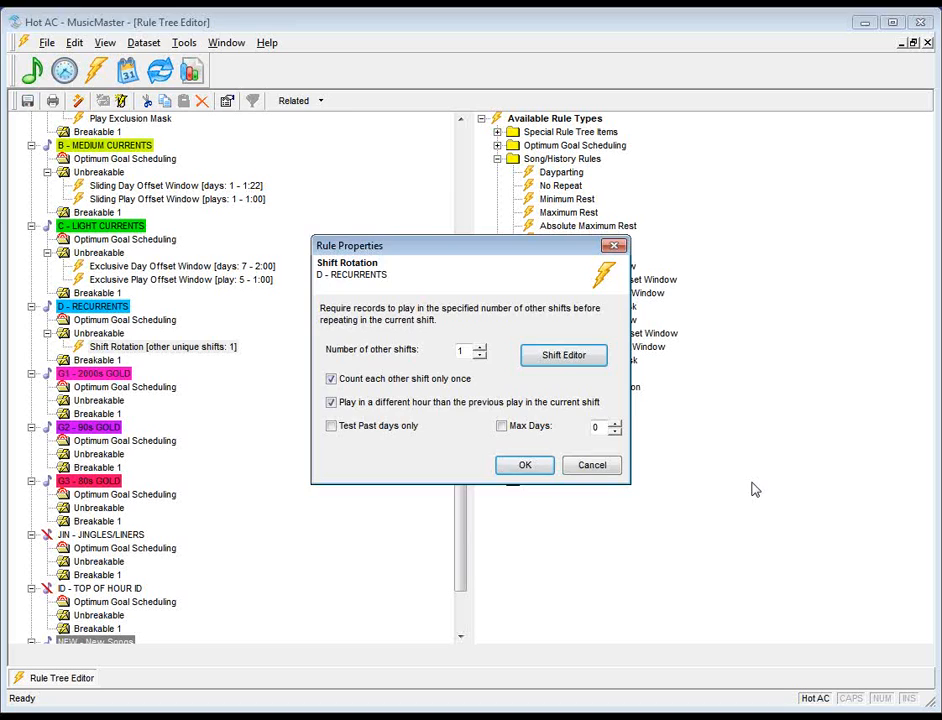
left_click(524, 461)
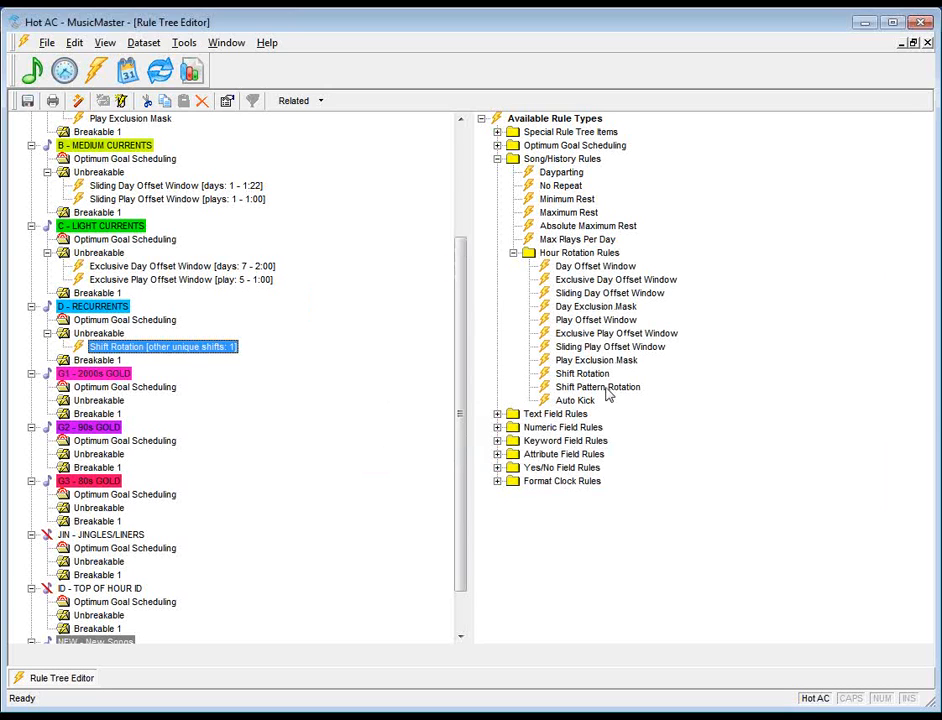
Add a Shift Pattern Rotation rule to G1 - 2000s GOLD Unbreakable and review its shift assignments.
left_click_drag(607, 395, 118, 400)
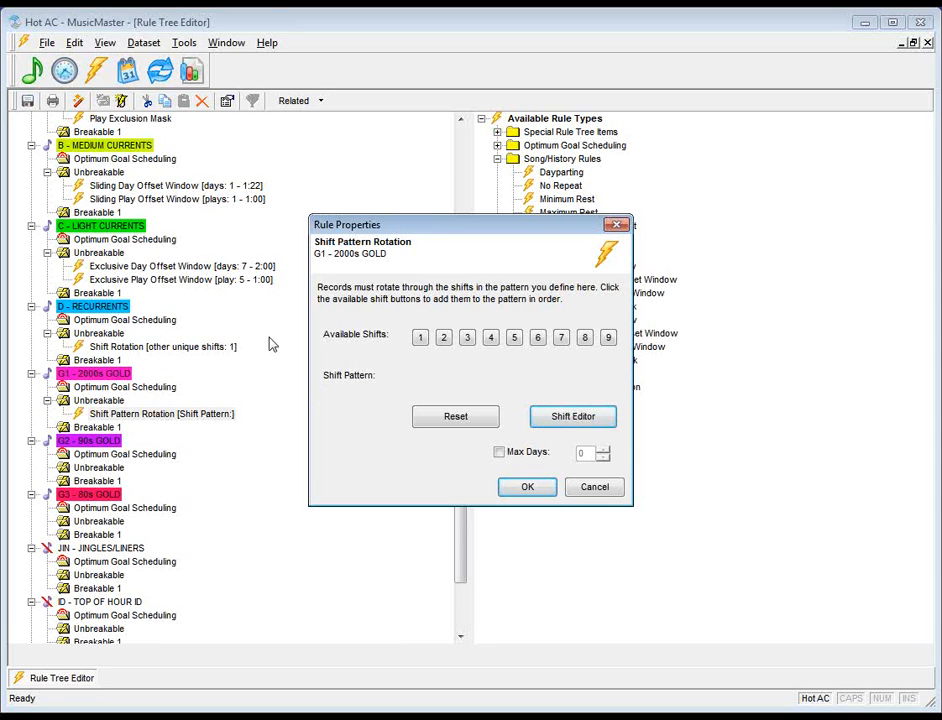
left_click(562, 414)
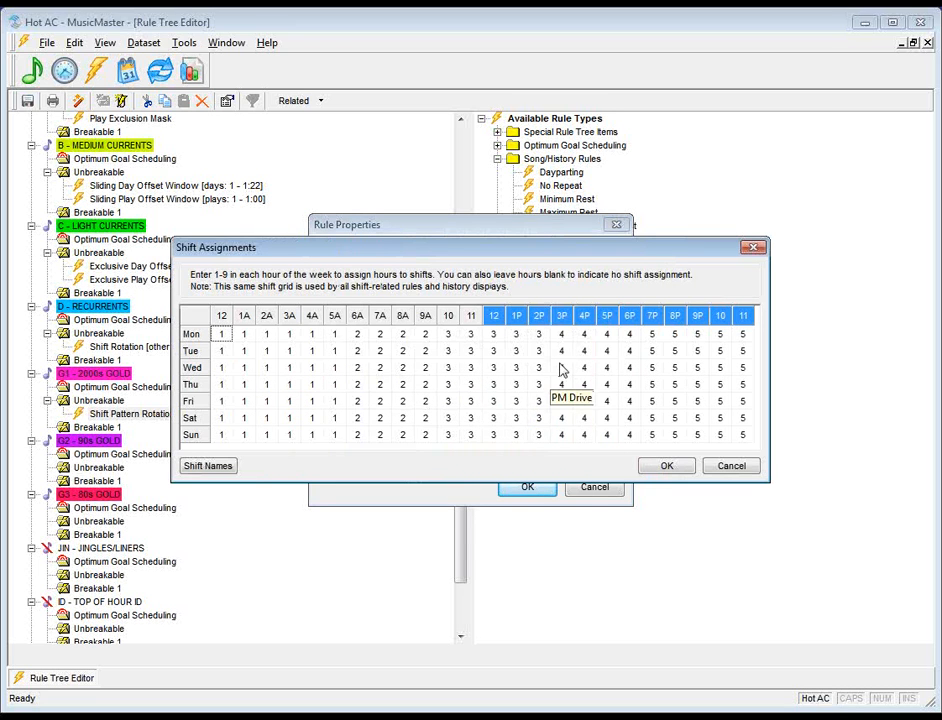
left_click(670, 468)
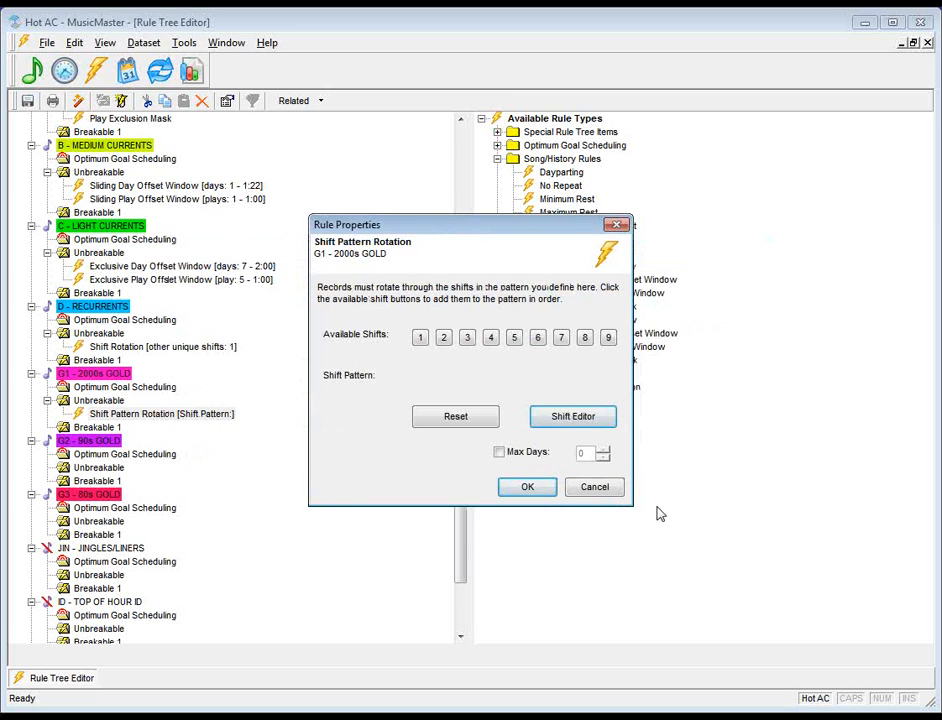
Build the G1 - 2000s GOLD shift pattern as 1, 3, 5, 2, 4 and compare it with the shift assignments grid.
left_click(420, 339)
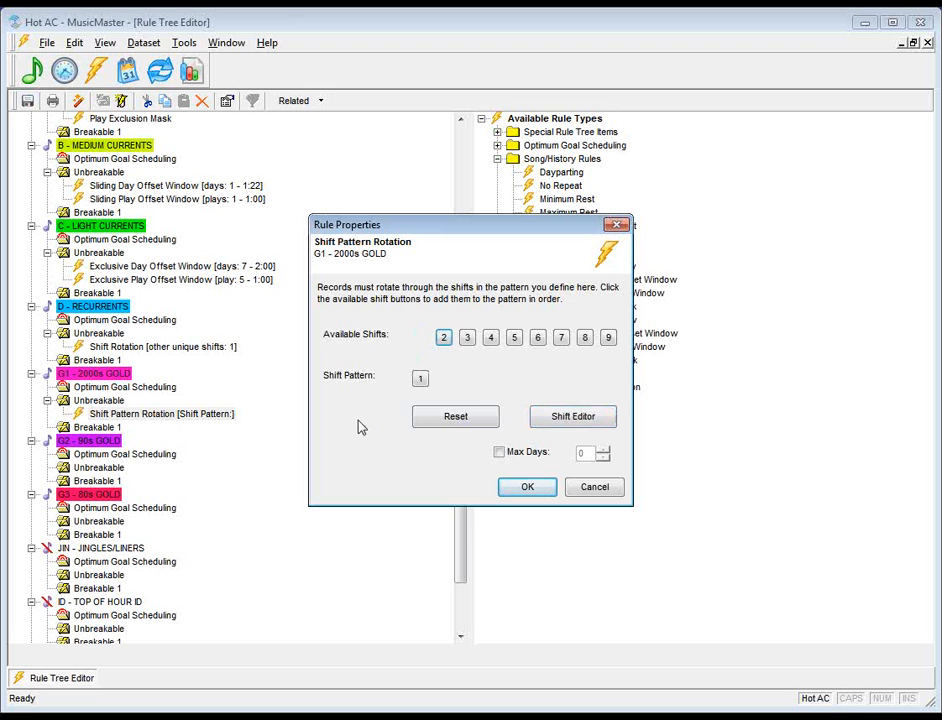
left_click(467, 338)
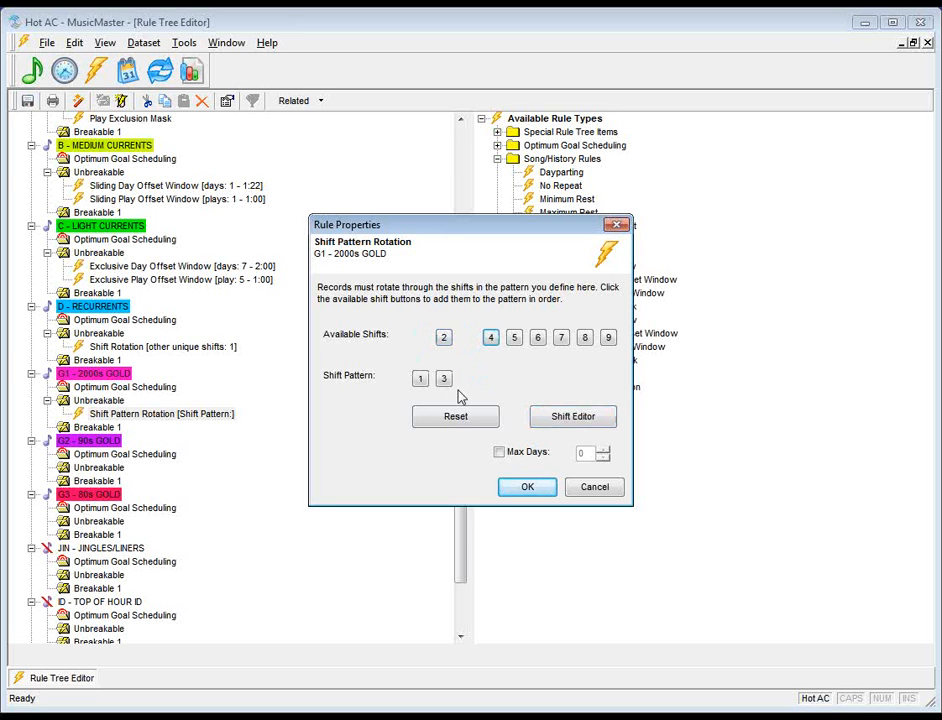
left_click(514, 339)
left_click(444, 337)
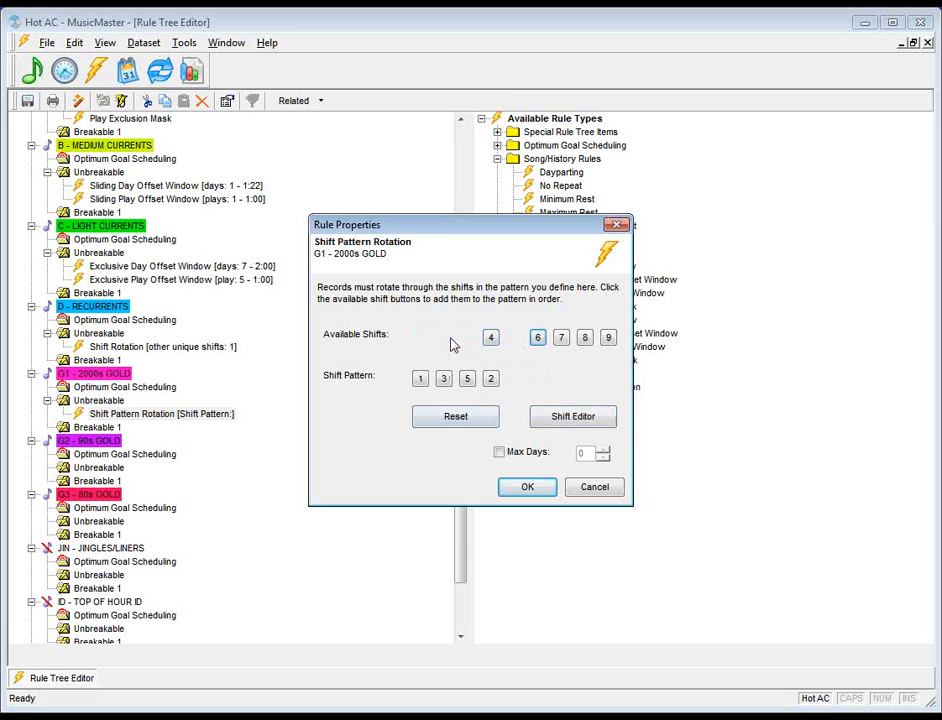
left_click(491, 339)
left_click_drag(482, 226, 476, 110)
left_click(578, 300)
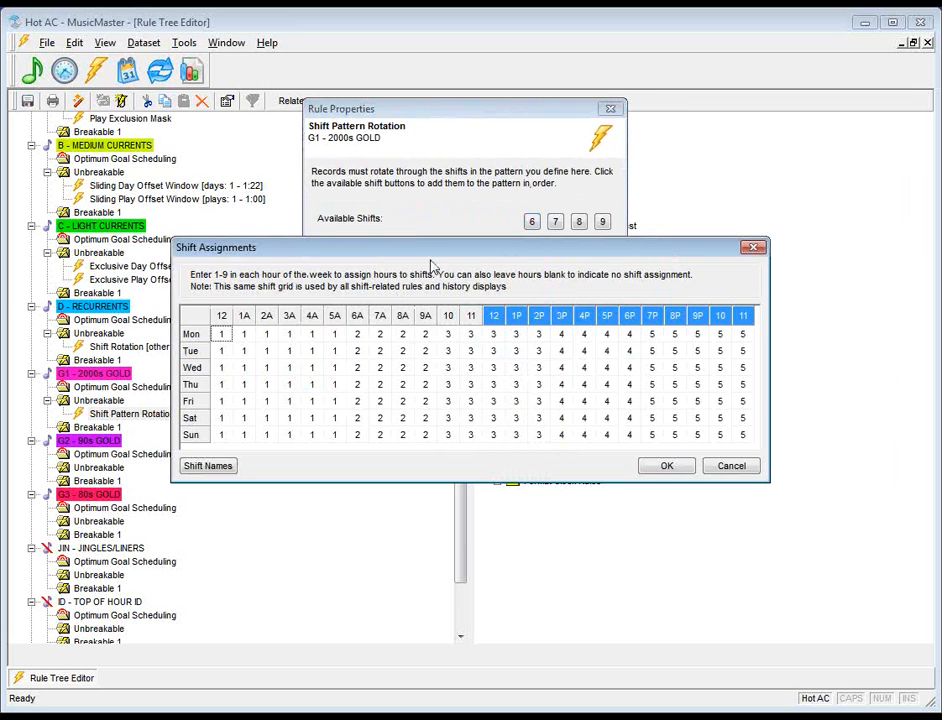
left_click_drag(432, 265, 431, 389)
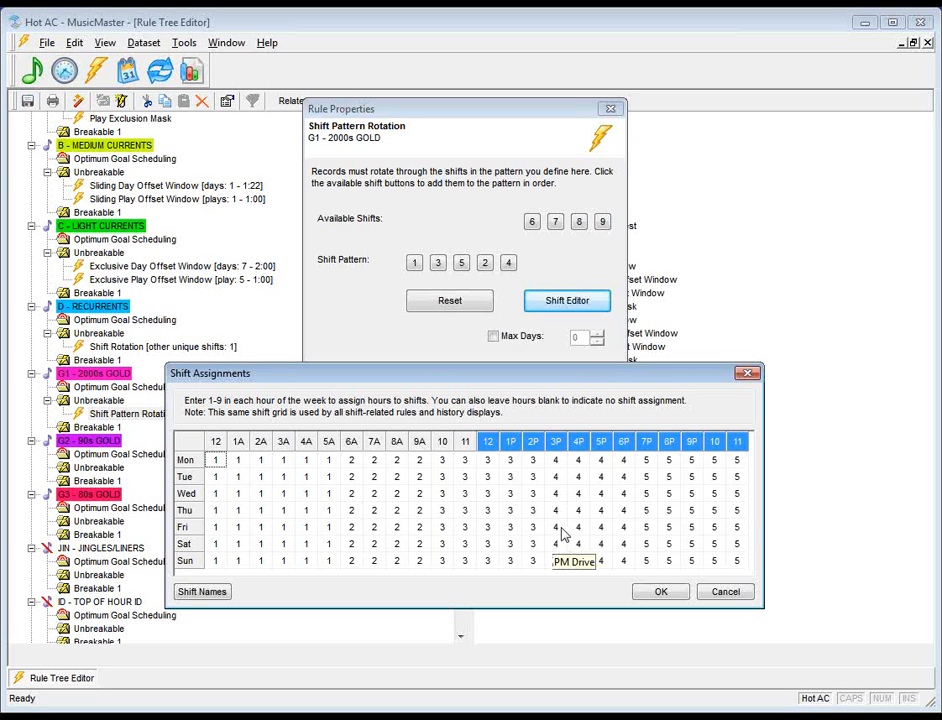
left_click(747, 373)
Try adding shift 6 to the end of the shift pattern, check the shift assignments grid, and remove shift 6 again.
left_click(533, 223)
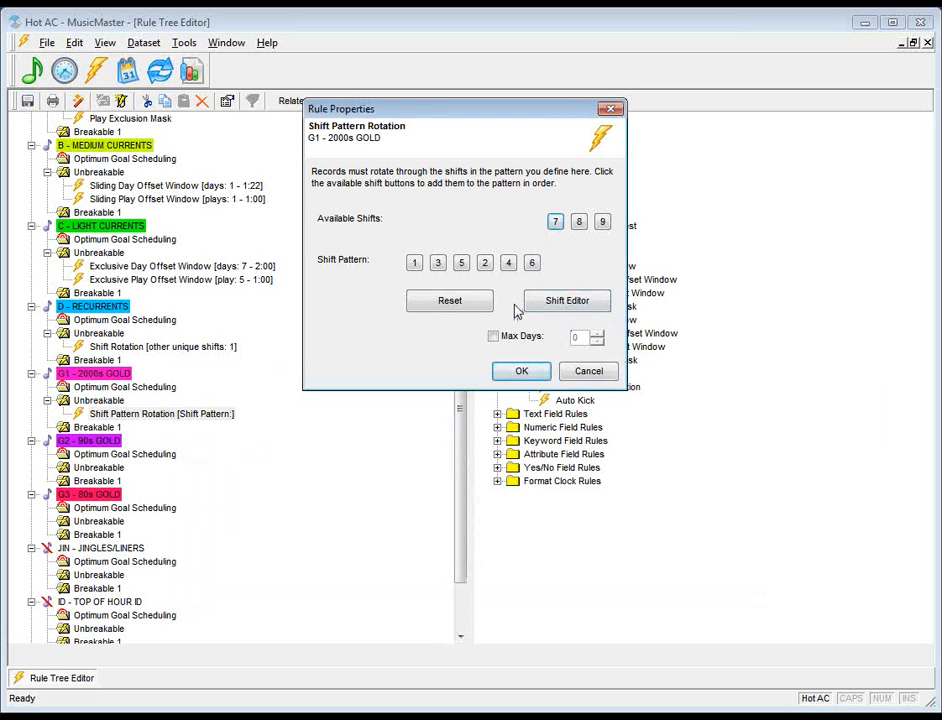
left_click(560, 301)
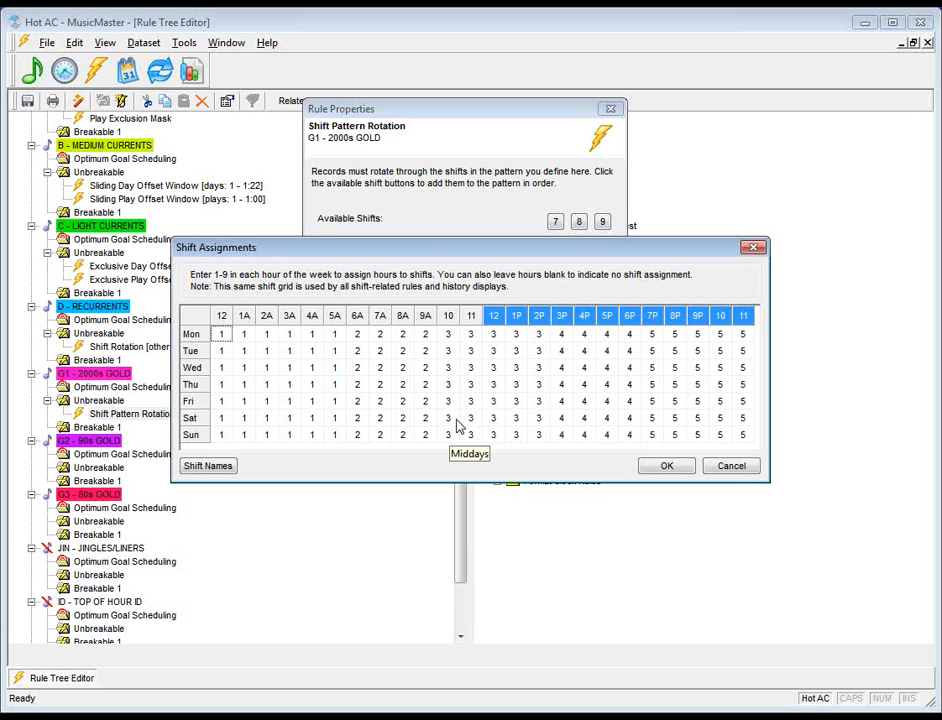
left_click(668, 467)
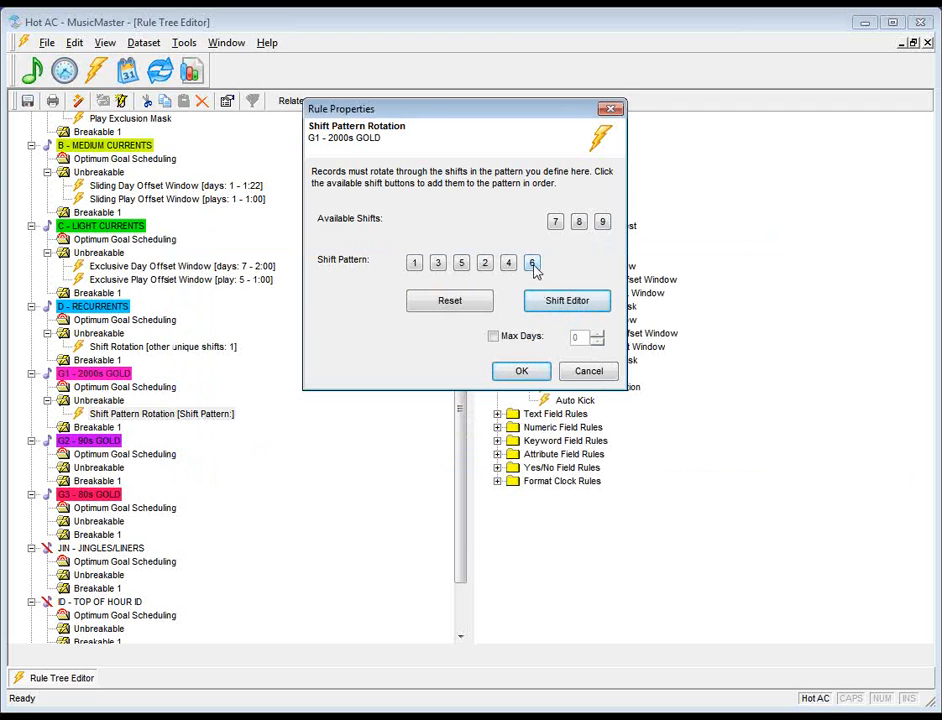
left_click(532, 263)
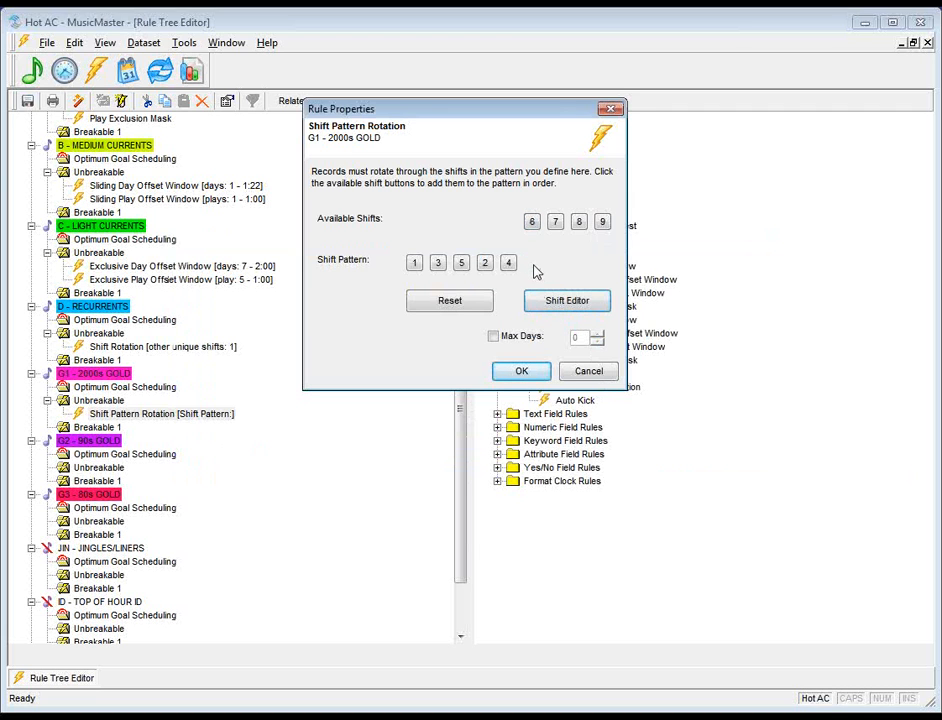
Reset the G1 - 2000s GOLD shift pattern, rebuild it in the order 2, 4, 1, 3, 5, and accept the rule.
left_click(449, 300)
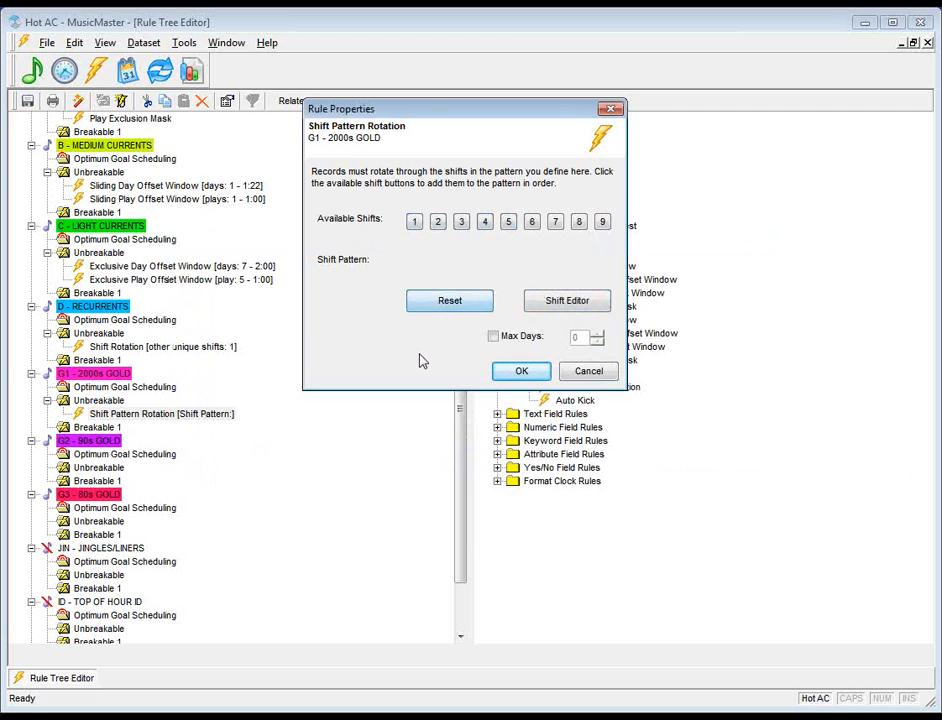
left_click(437, 222)
left_click(485, 223)
left_click(414, 222)
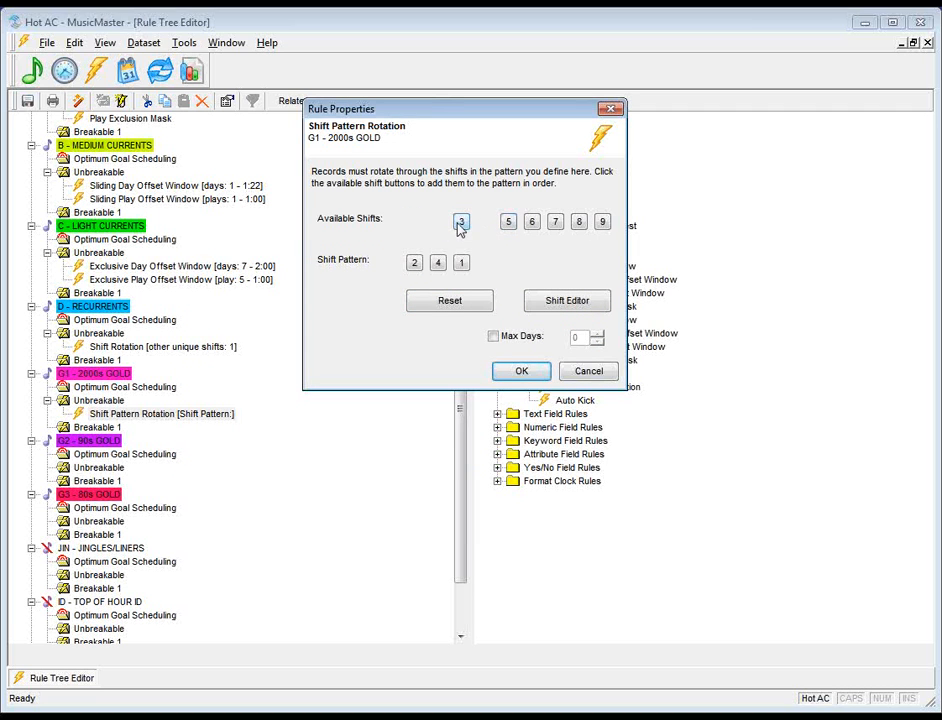
left_click(461, 222)
left_click(508, 222)
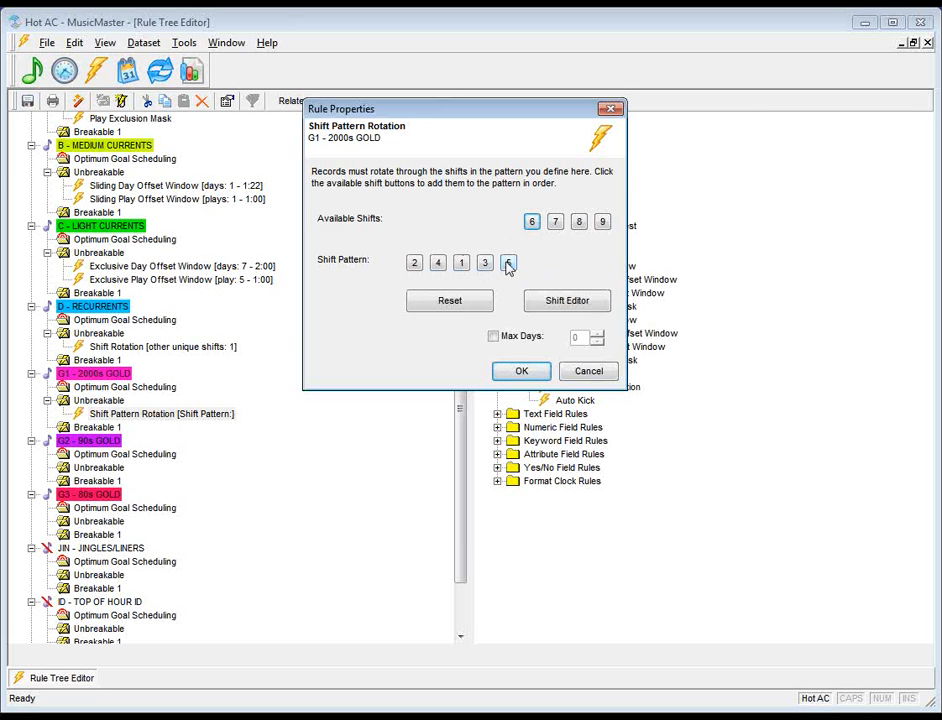
left_click(514, 371)
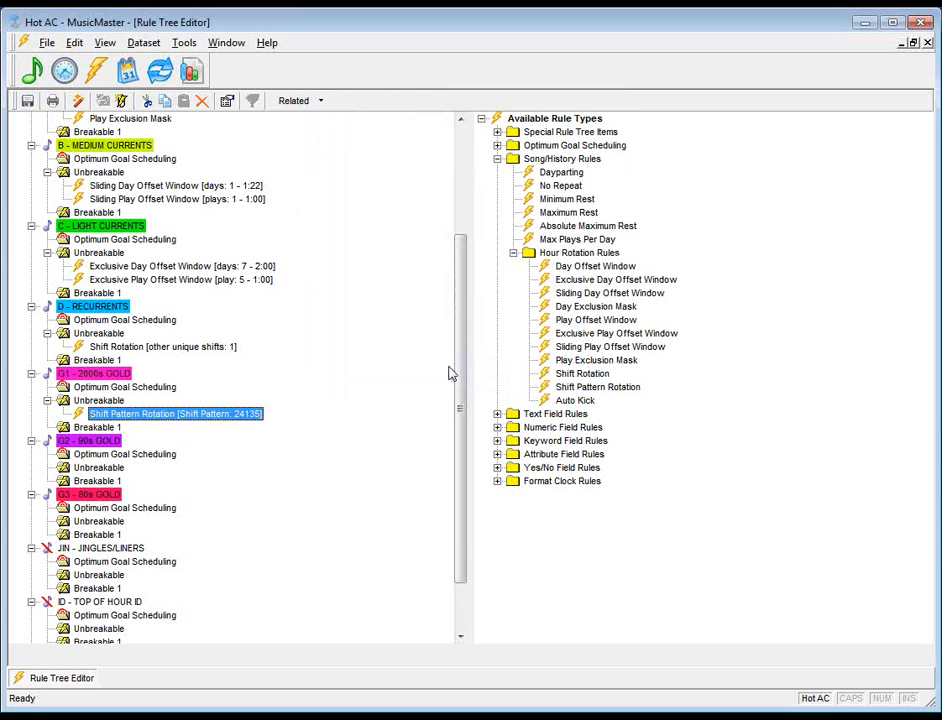
Add an Auto Kick rule to A - HEAVY CURRENTS Unbreakable with a Half Hour window and Ignore plays from other categories enabled.
left_click(573, 401)
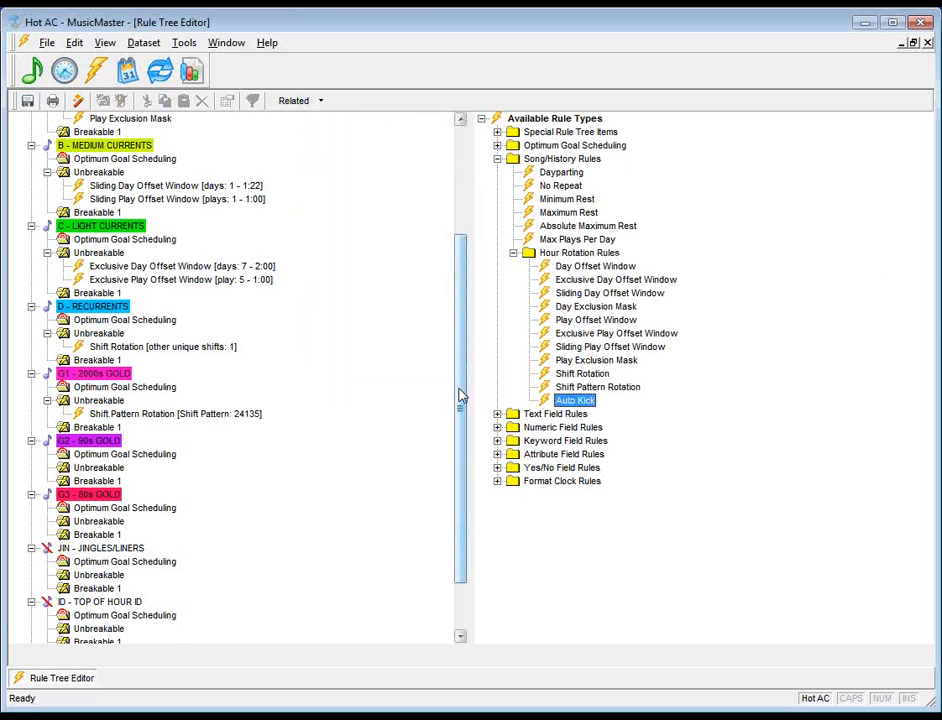
left_click_drag(460, 394, 467, 278)
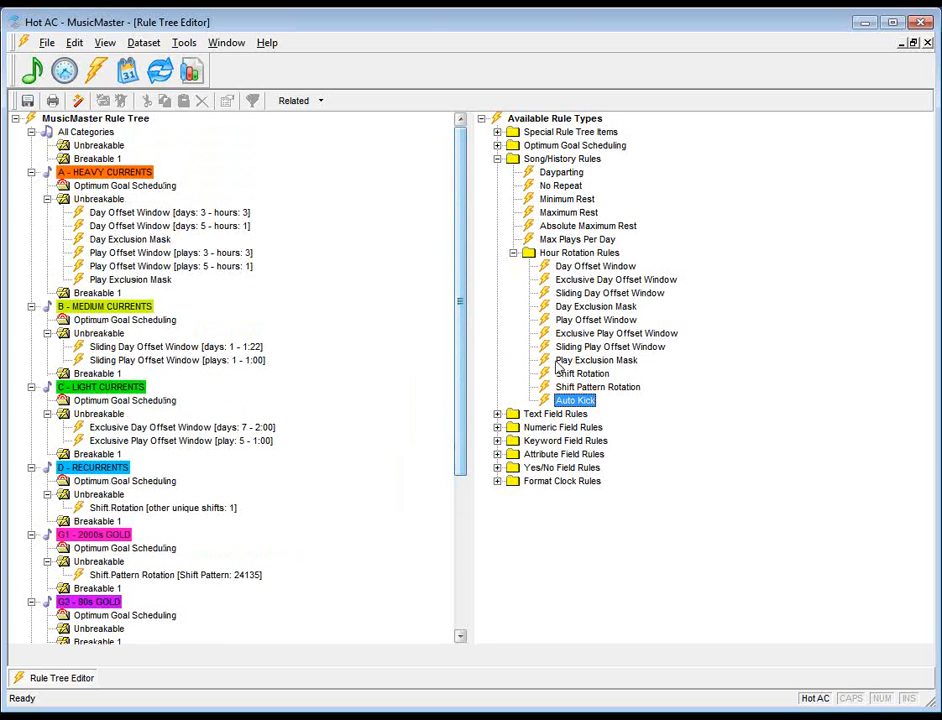
left_click_drag(573, 404, 222, 285)
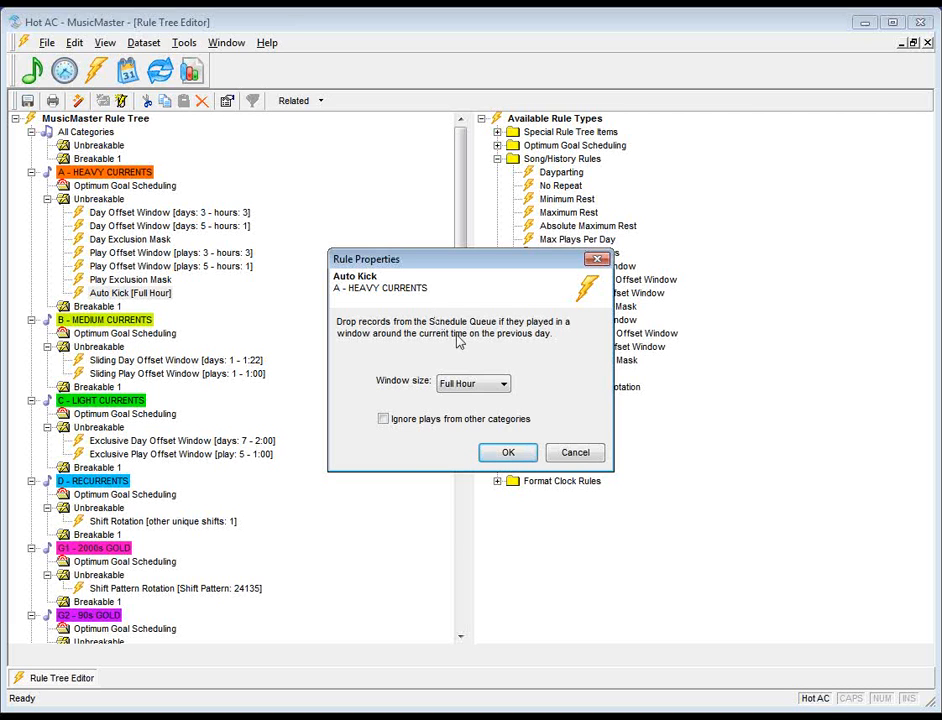
left_click(505, 388)
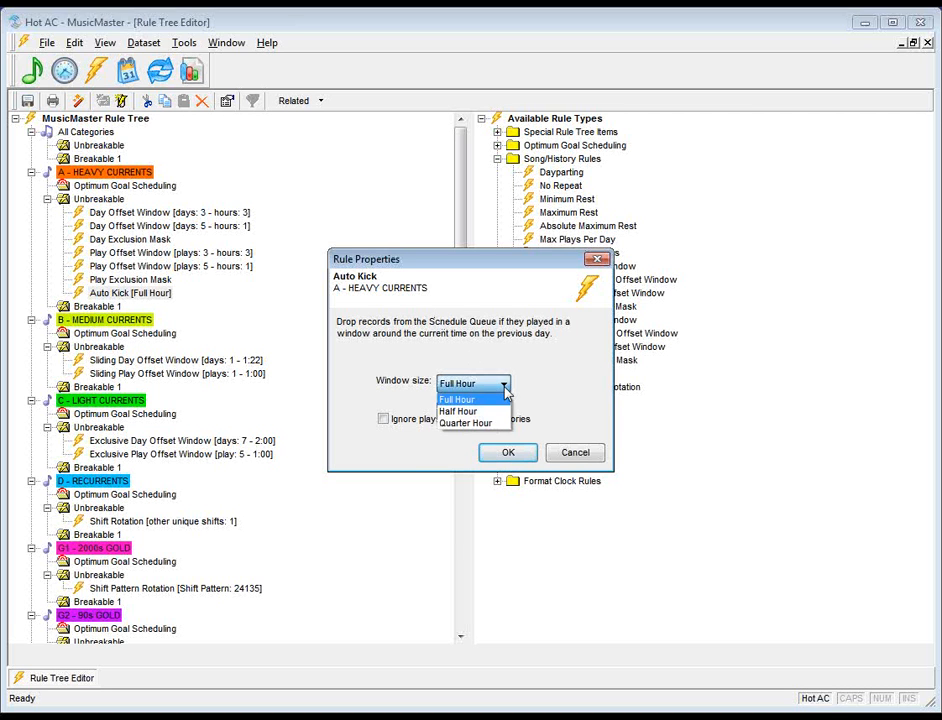
left_click(482, 410)
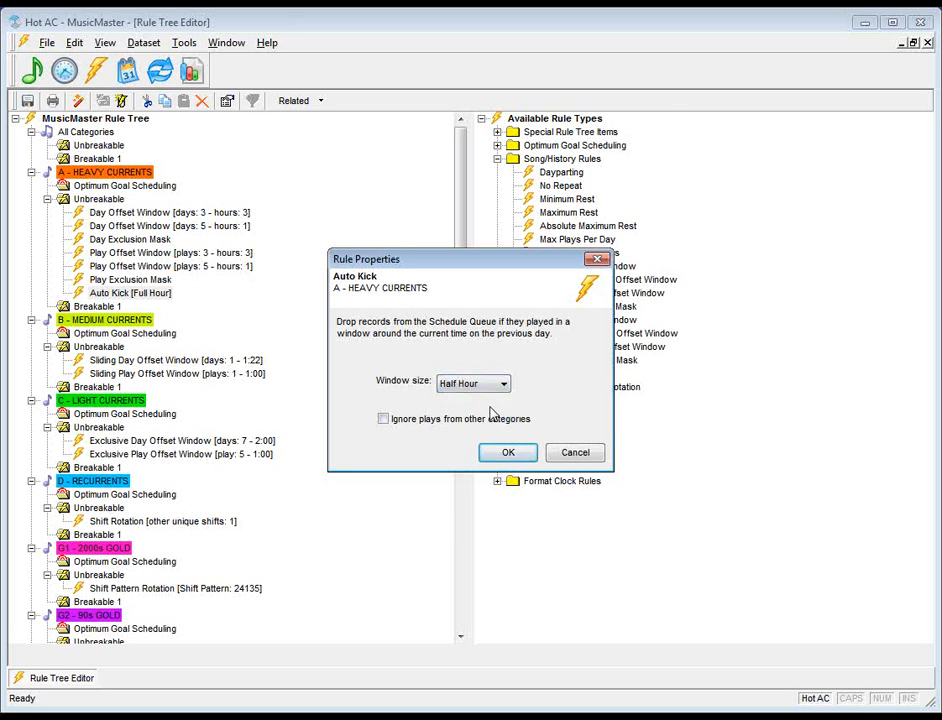
left_click(505, 387)
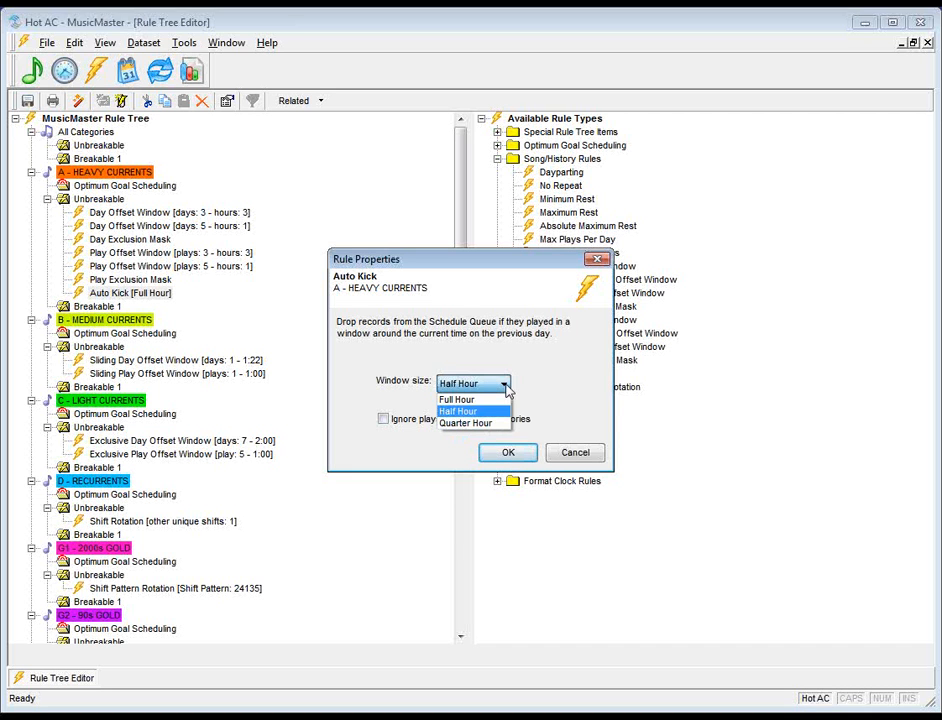
left_click(440, 436)
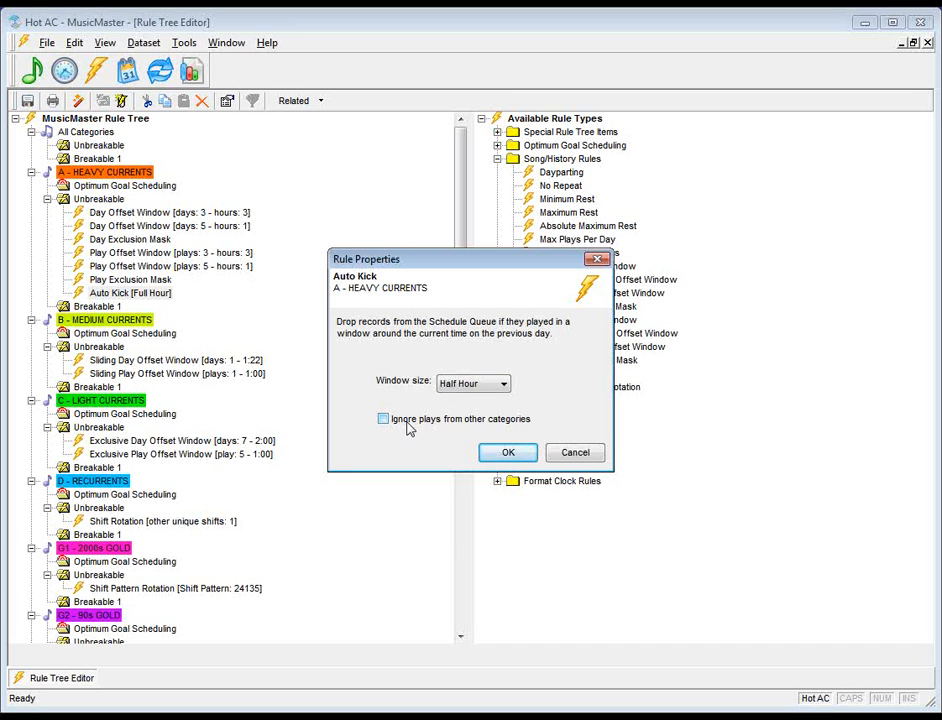
left_click(408, 424)
left_click(505, 453)
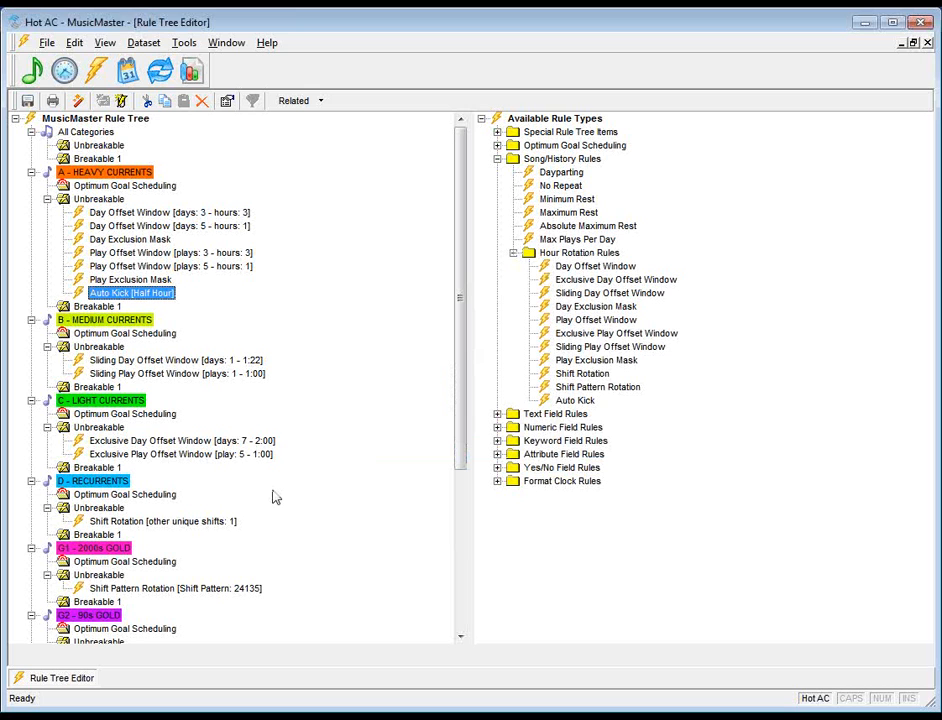